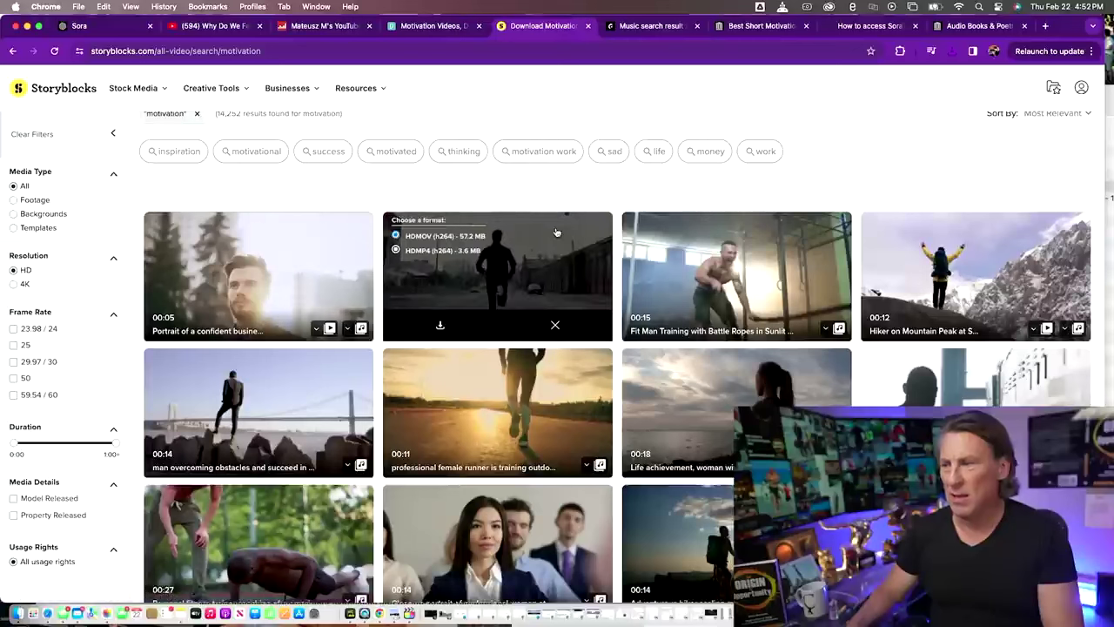
- Set the running man clip to HDMP4 (h264) and download the battle ropes training clip in the same format
click(396, 250)
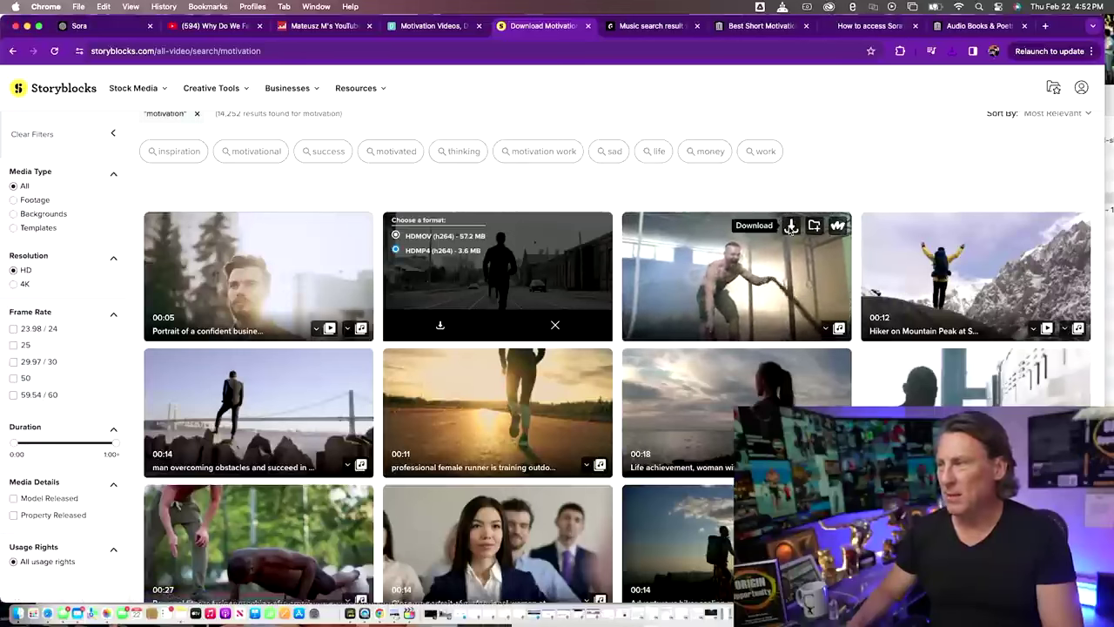
click(791, 225)
click(660, 249)
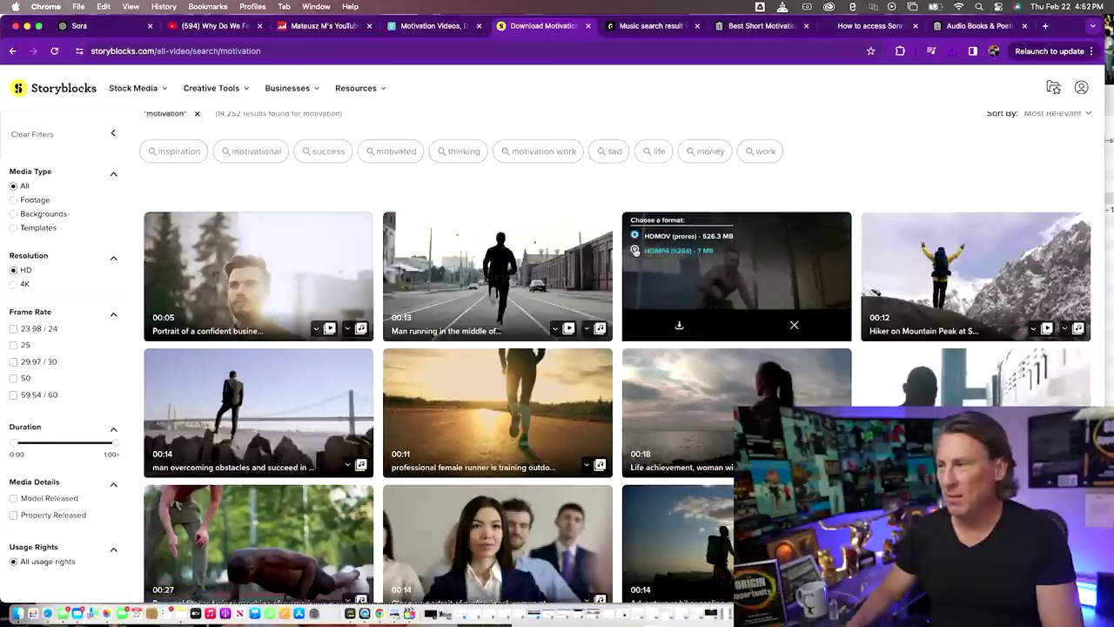
click(677, 325)
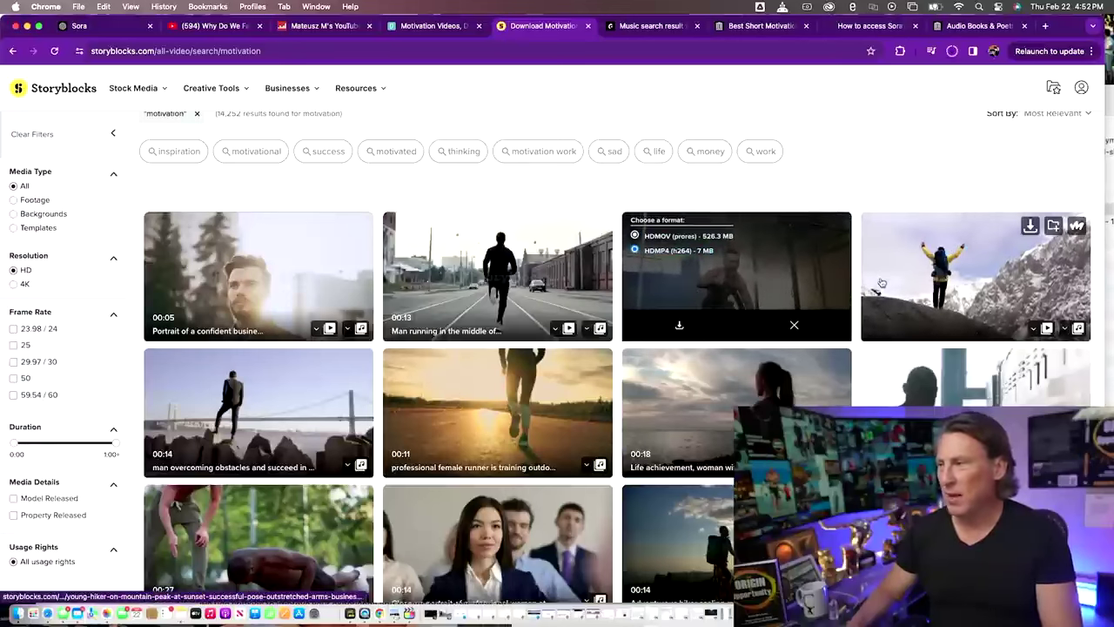
- Download the hiker on mountain peak clip in HDMP4 (h264) format
click(1030, 226)
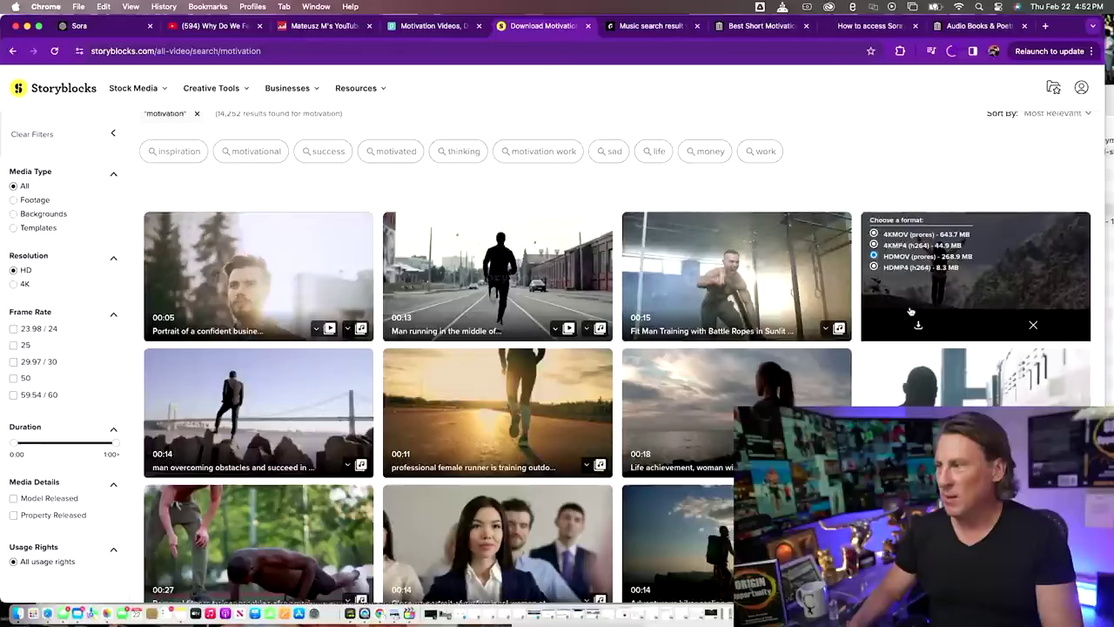
click(874, 266)
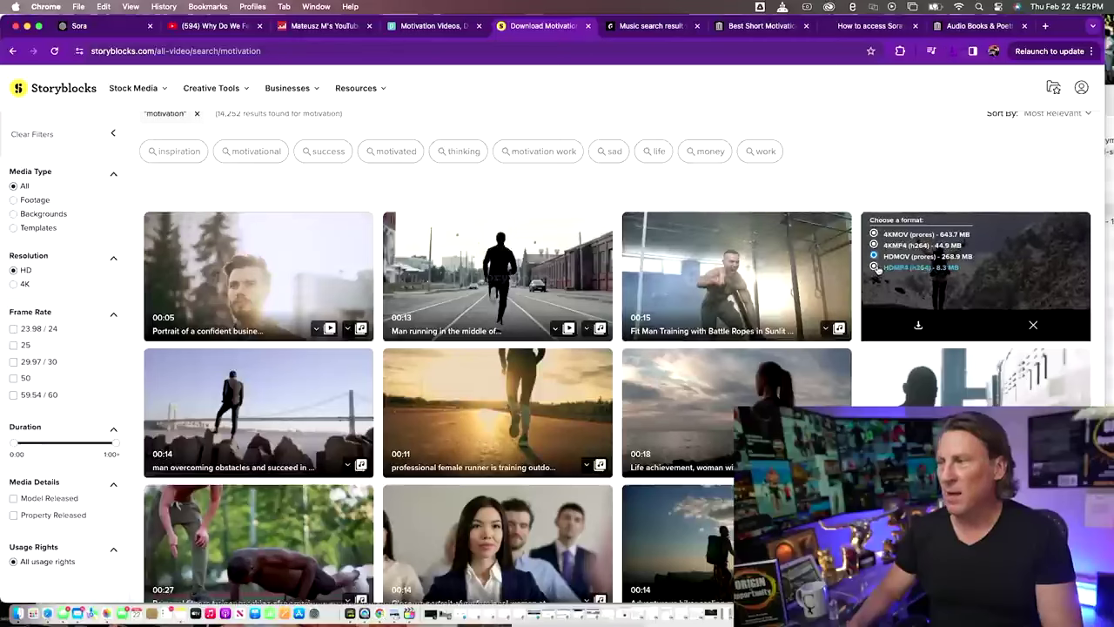
click(914, 331)
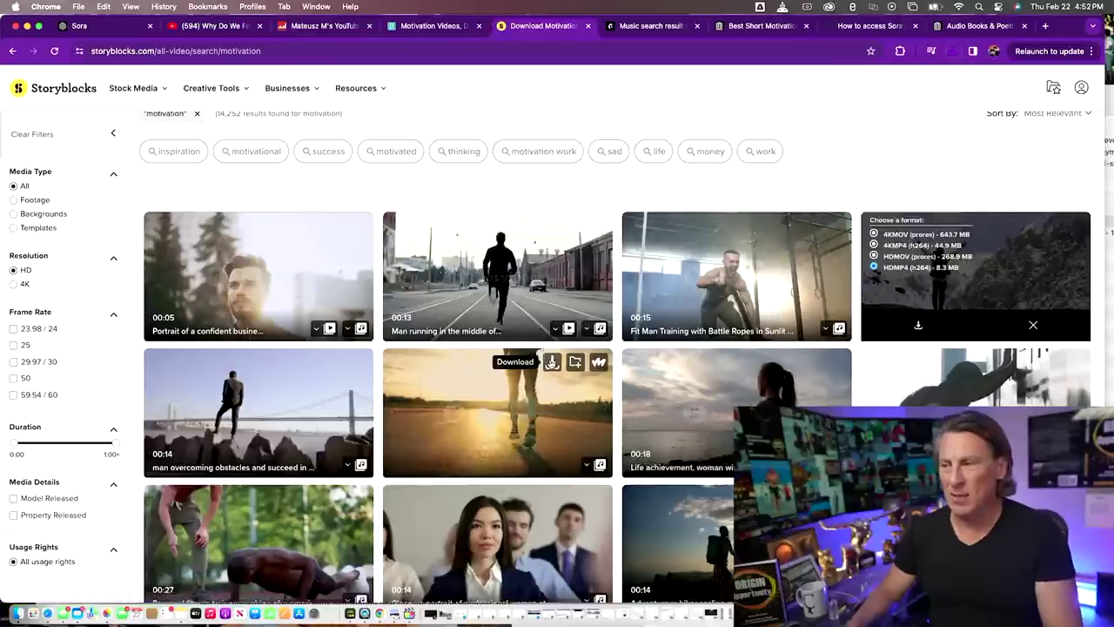
- Download the professional female runner clip as HDMP4 (h264) and choose HDMP4 (h264) for the "Life achievement" clip
click(551, 361)
click(398, 404)
click(439, 460)
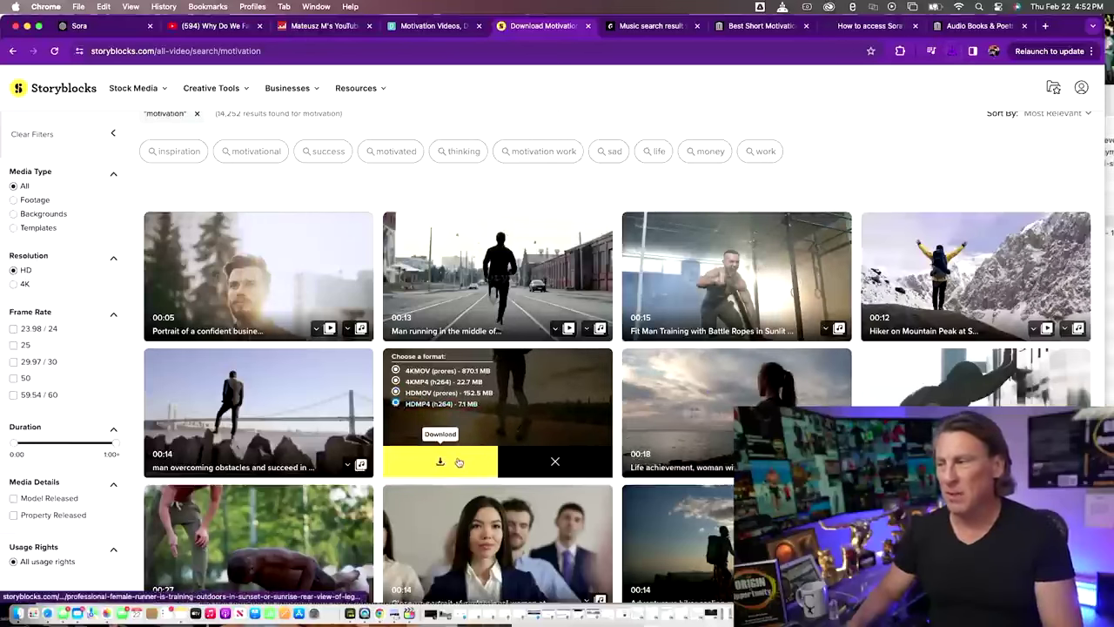
click(783, 374)
click(636, 386)
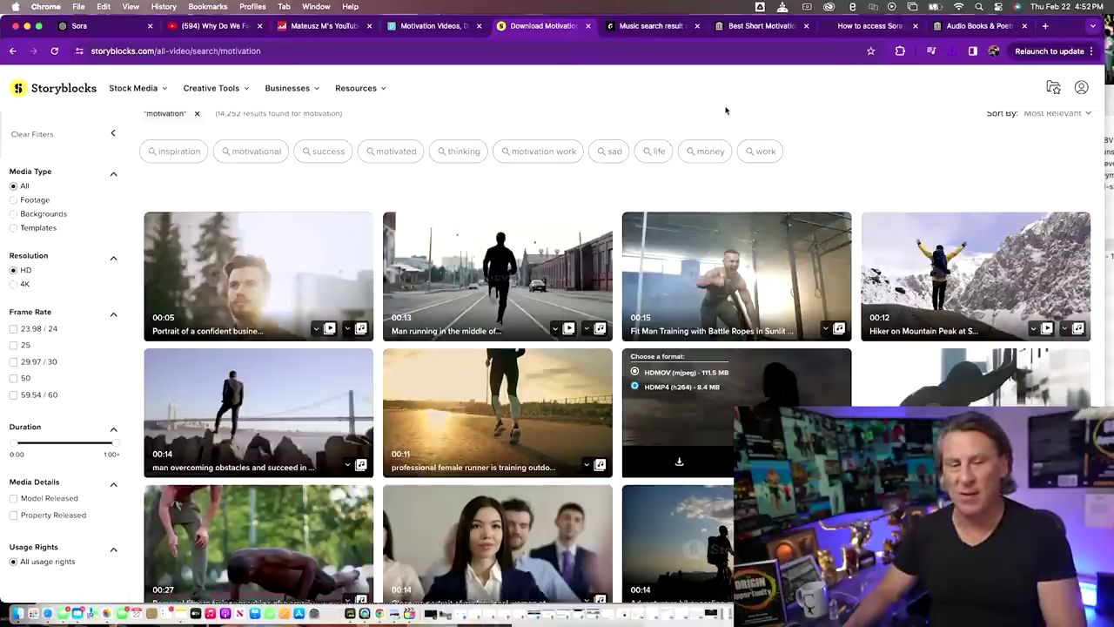
- On Epidemic Sound, preview the track "Ready to Go" while examining the mood filters and results for the epic motivation search
click(653, 26)
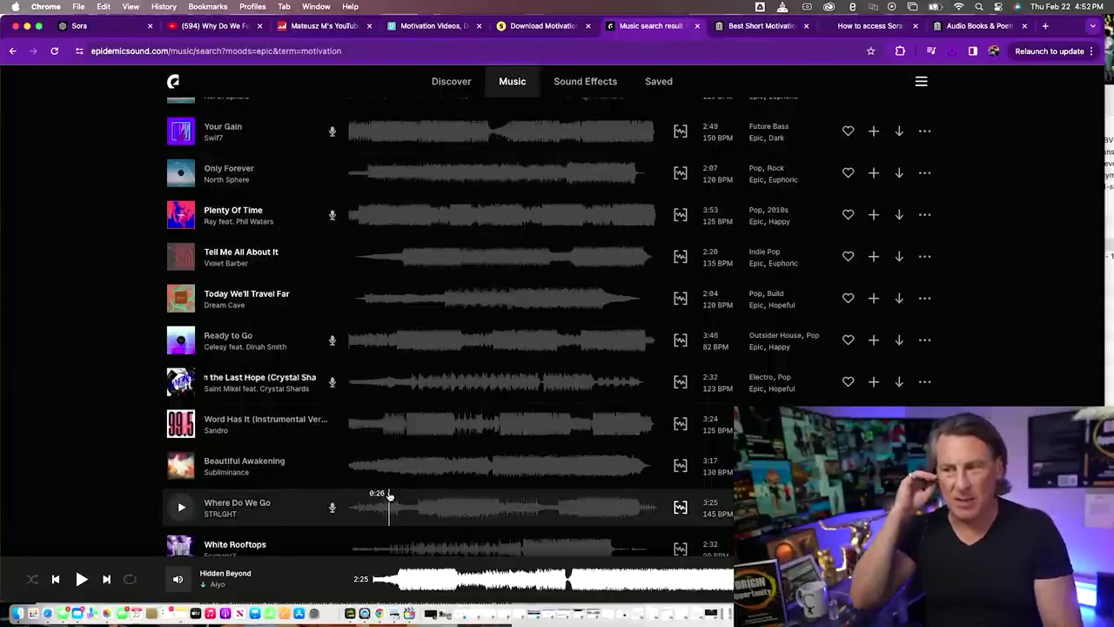
click(180, 339)
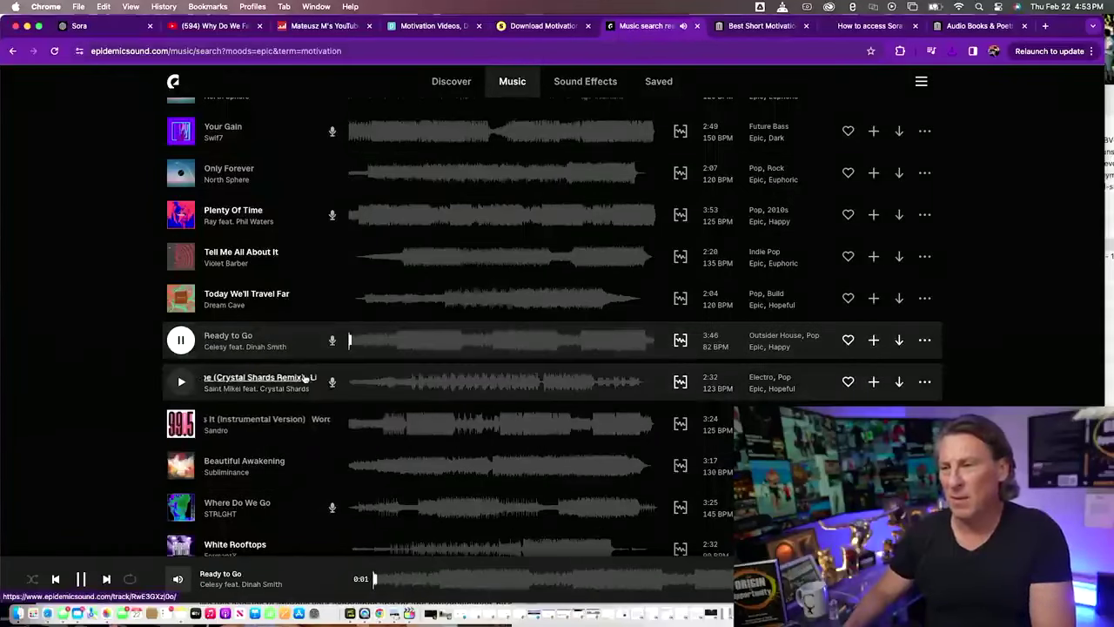
scroll(293, 335, up, 3)
scroll(296, 322, up, 8)
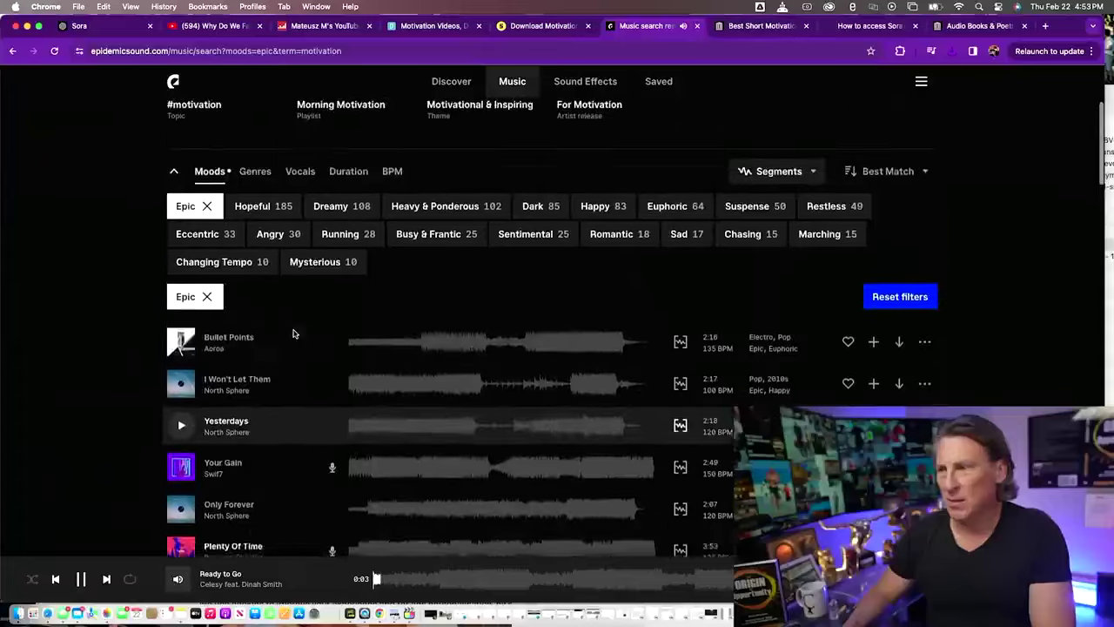
scroll(301, 296, up, 3)
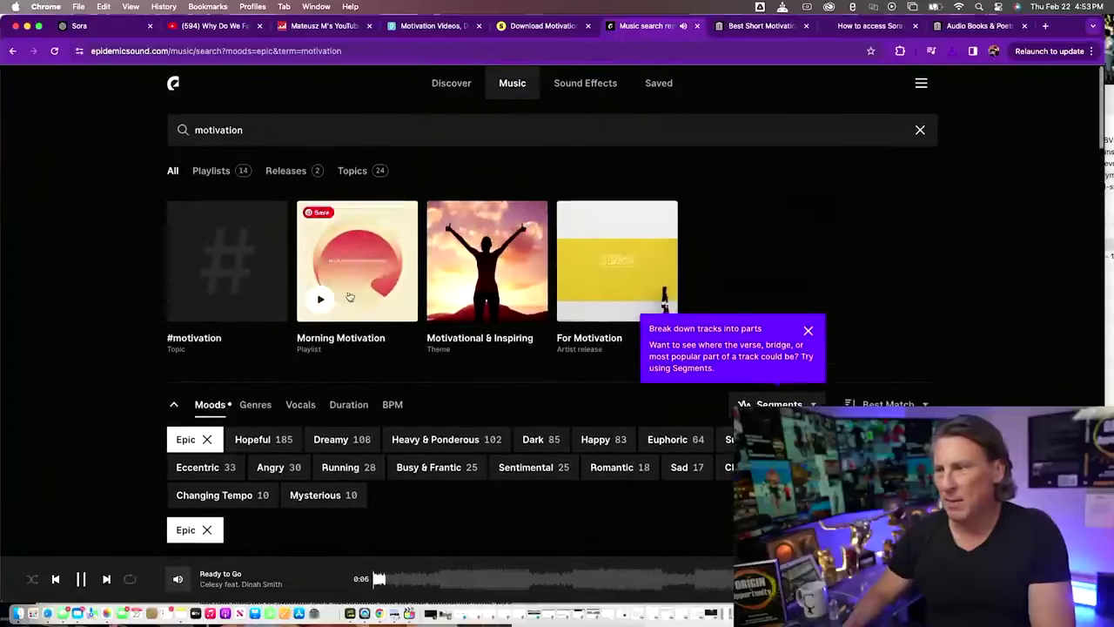
scroll(325, 322, down, 2)
scroll(324, 322, down, 1)
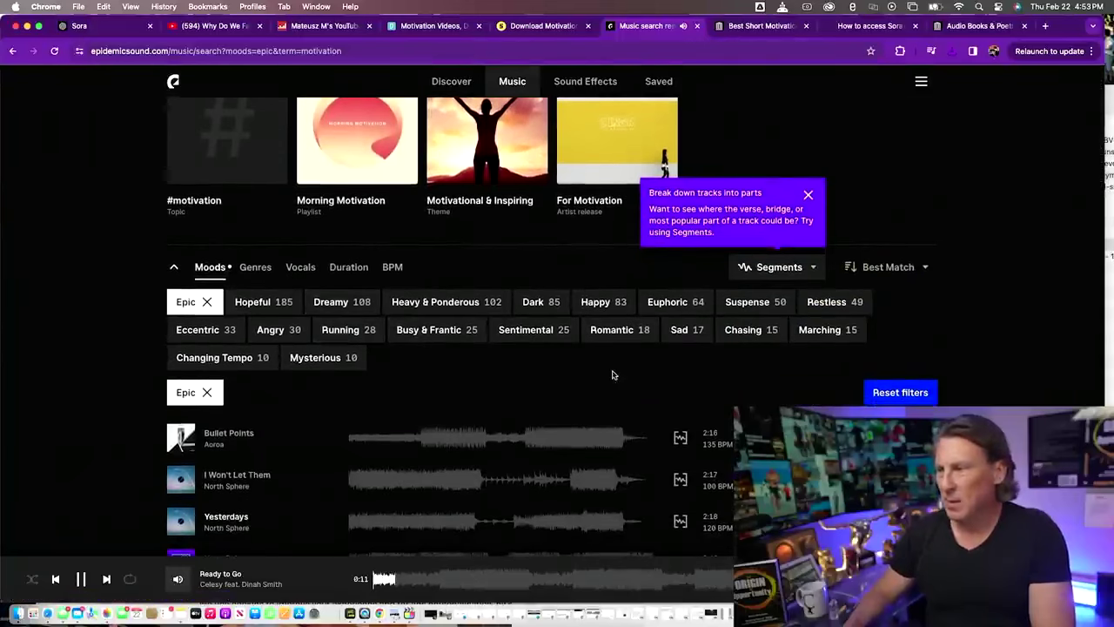
scroll(520, 355, down, 1)
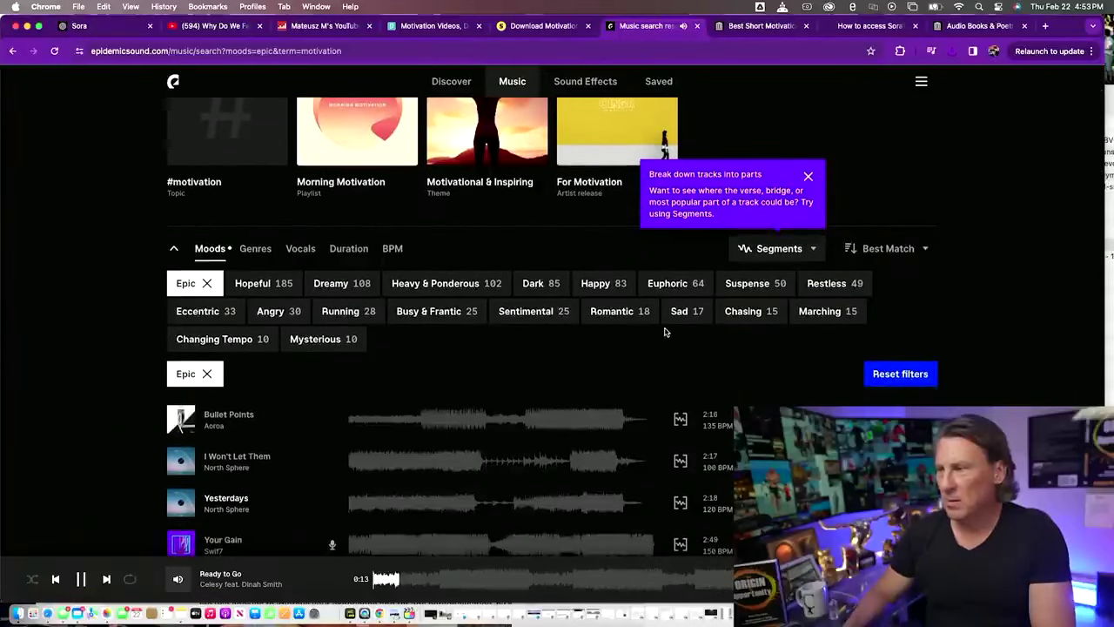
scroll(664, 332, down, 1)
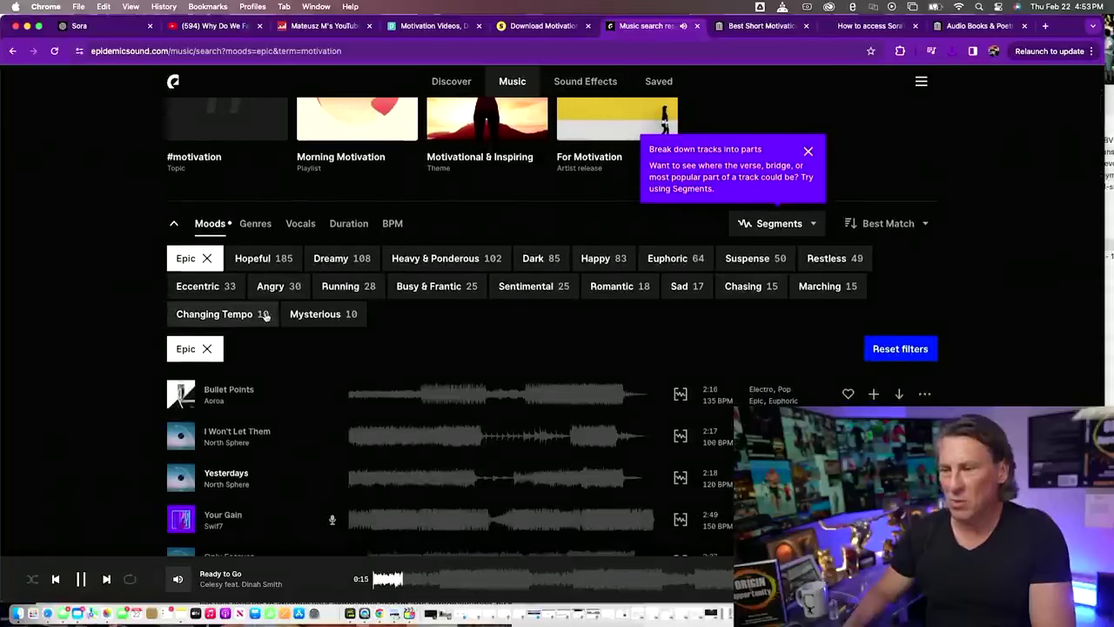
scroll(261, 318, down, 10)
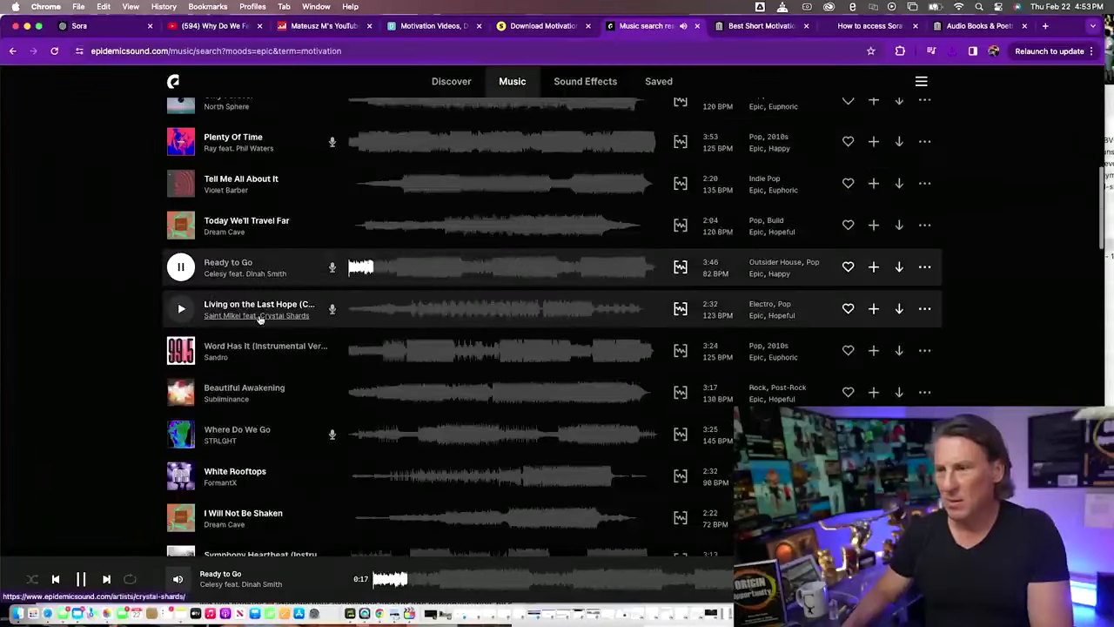
click(291, 262)
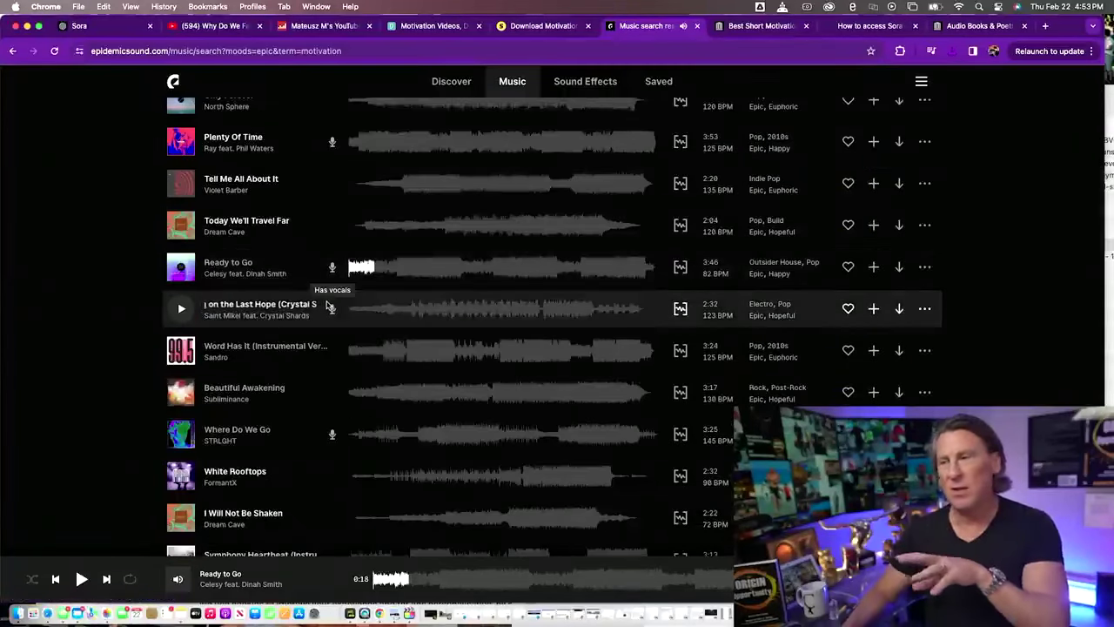
- Preview the track "Bullet Points" and download its full mix as an MP3
scroll(329, 305, up, 10)
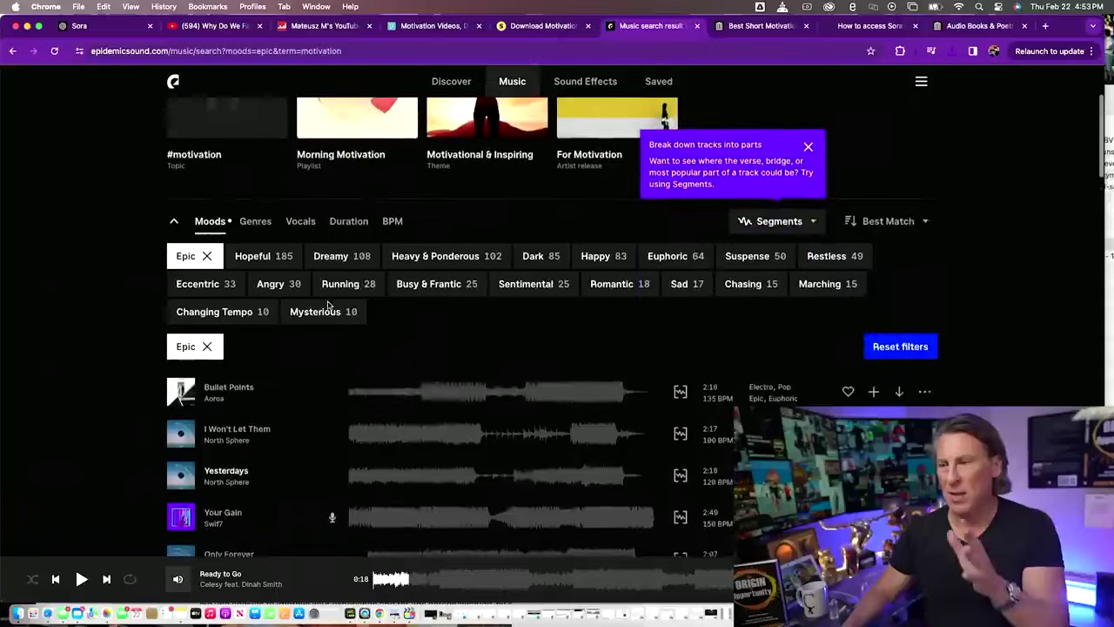
click(183, 404)
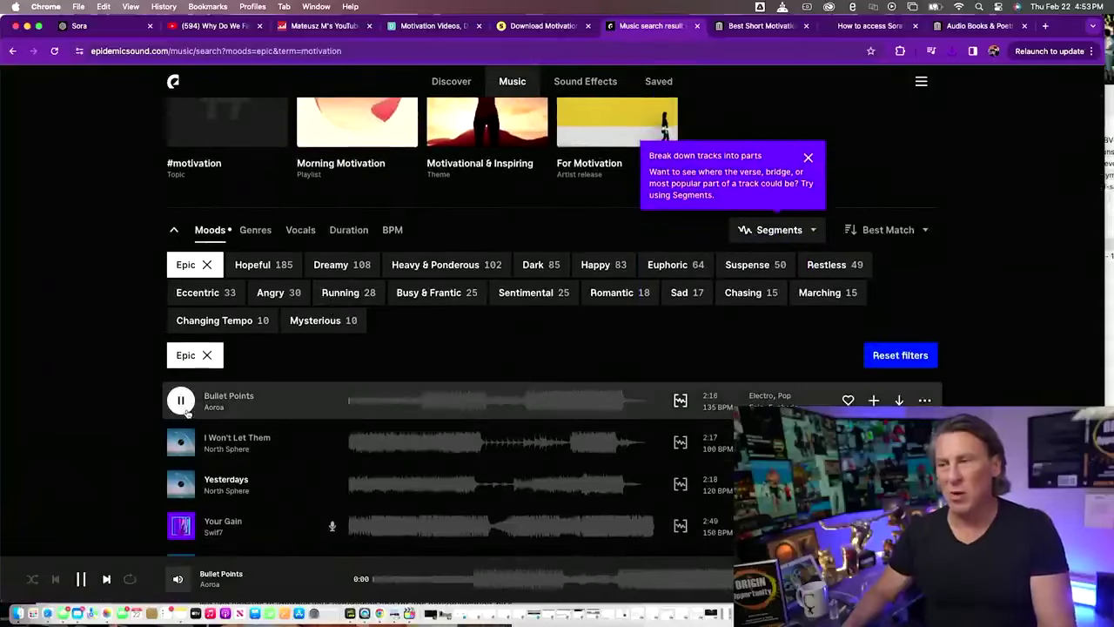
click(899, 400)
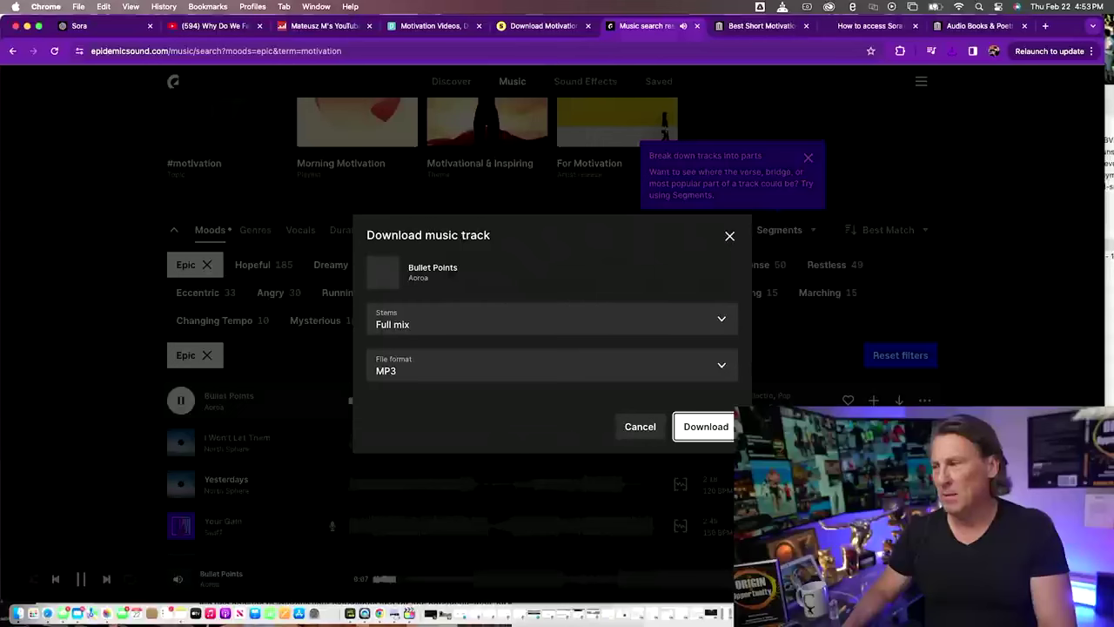
click(705, 426)
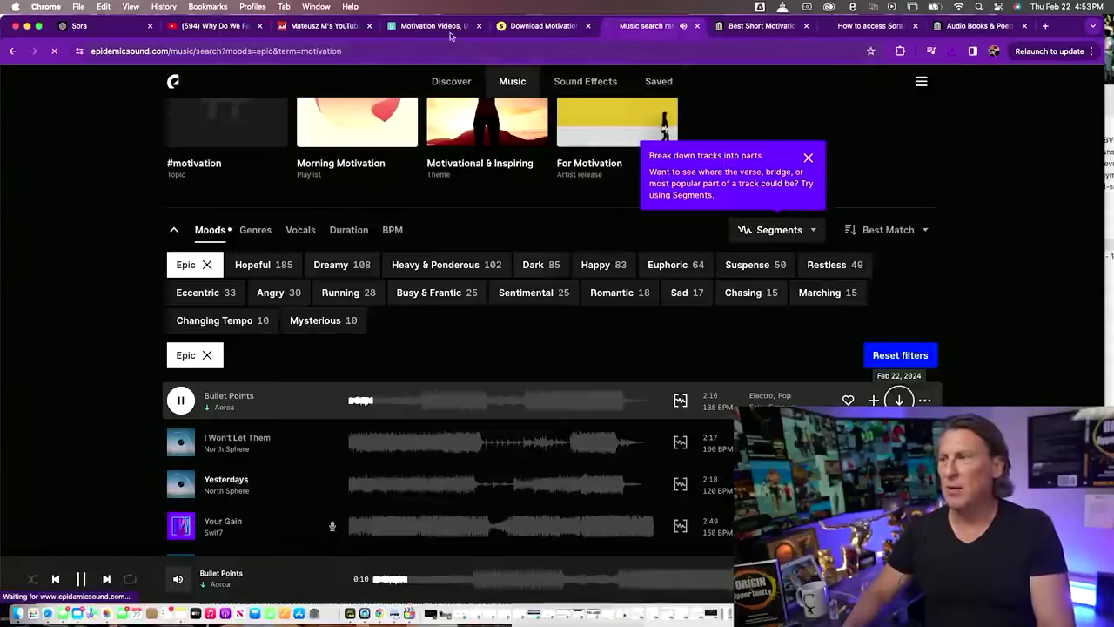
- Review the Pexels, Storyblocks and Epidemic Sound pages and examine the Internet Archive Community Audio results for positive affirmations
click(431, 26)
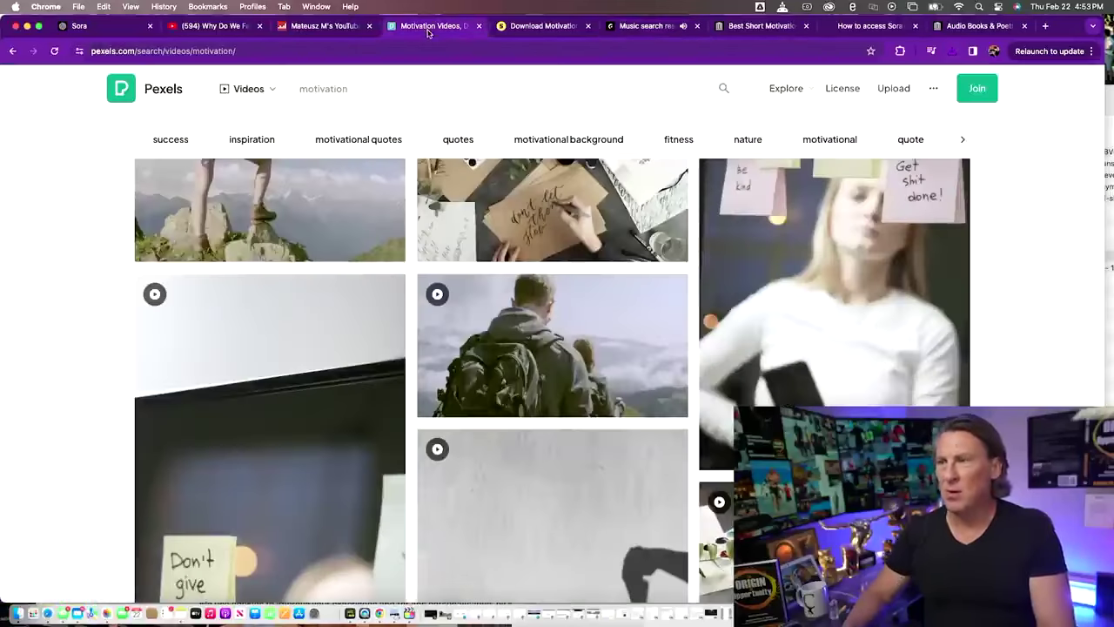
click(546, 26)
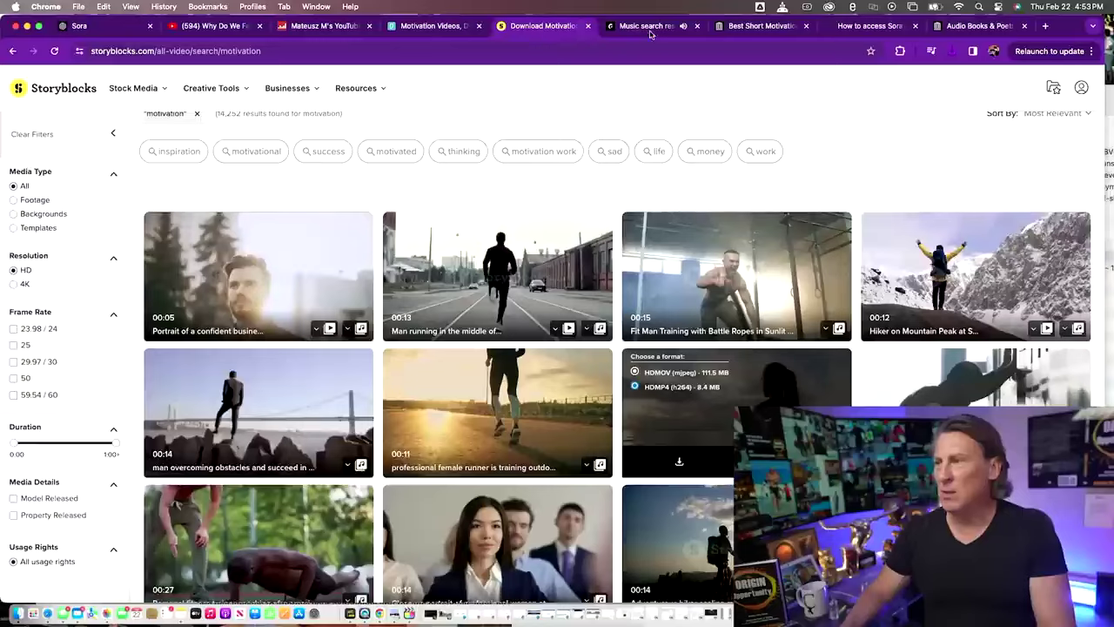
click(649, 26)
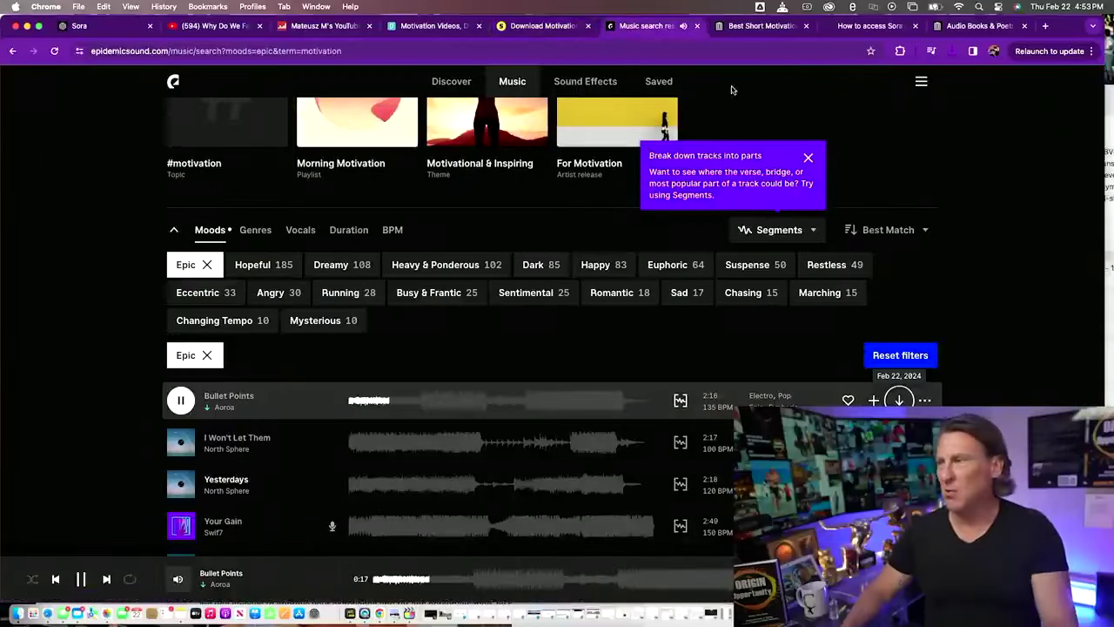
click(759, 26)
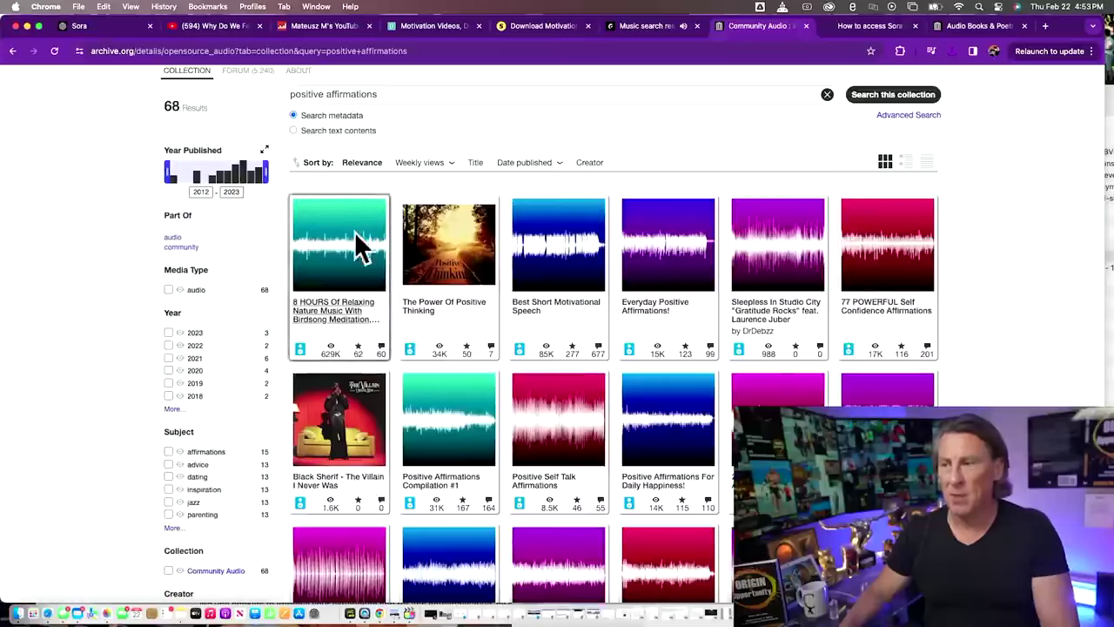
scroll(131, 189, up, 3)
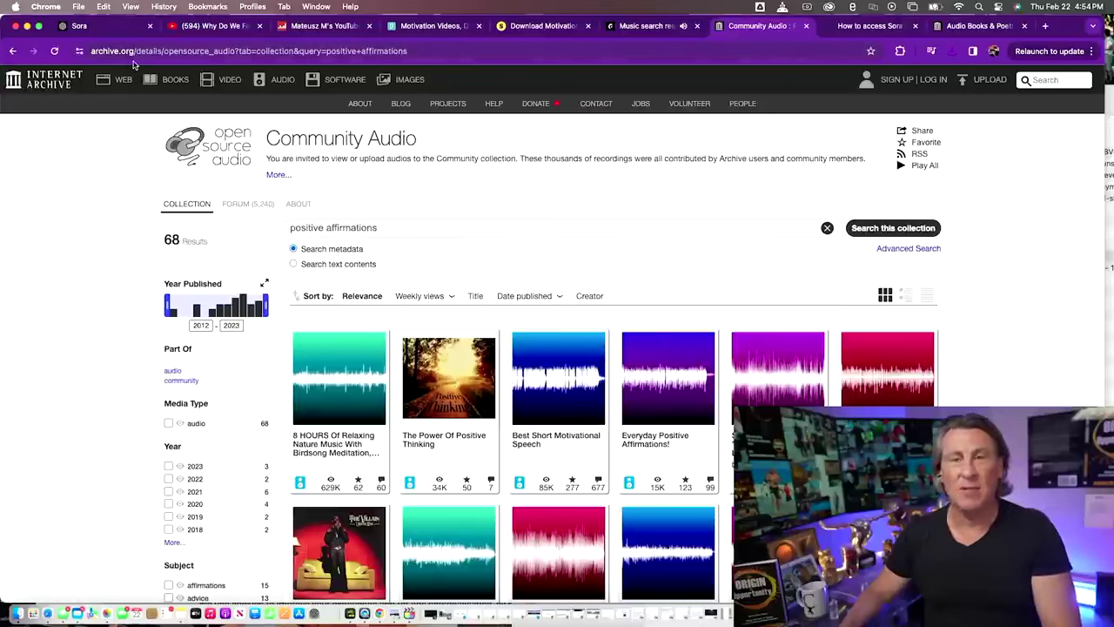
scroll(357, 190, down, 2)
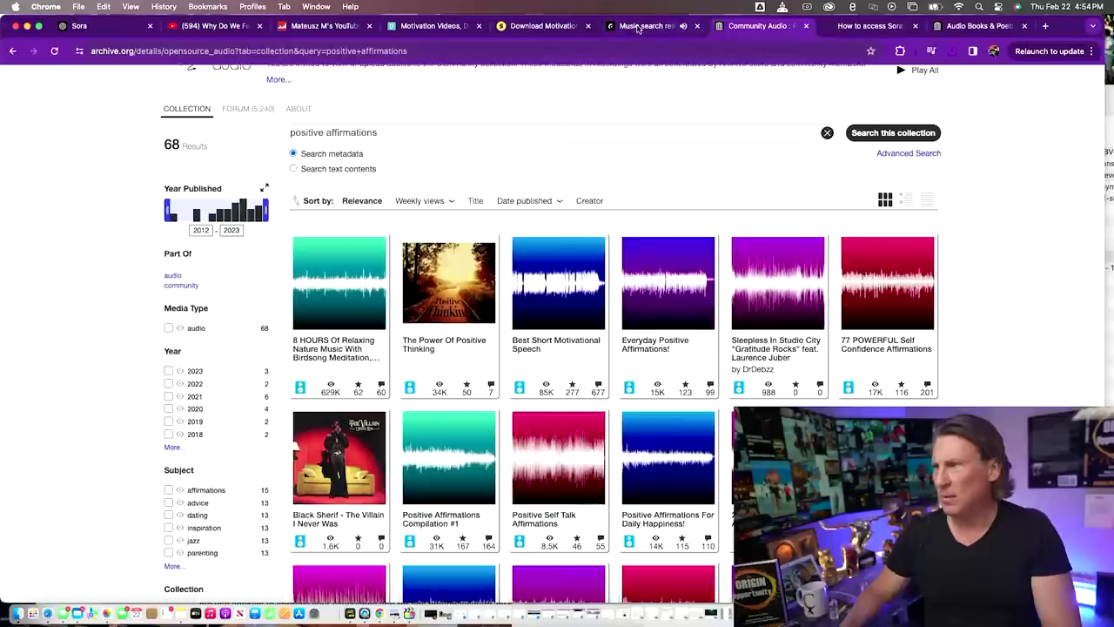
- Pause "Bullet Points" on Epidemic Sound and return to the Internet Archive audio results
click(680, 27)
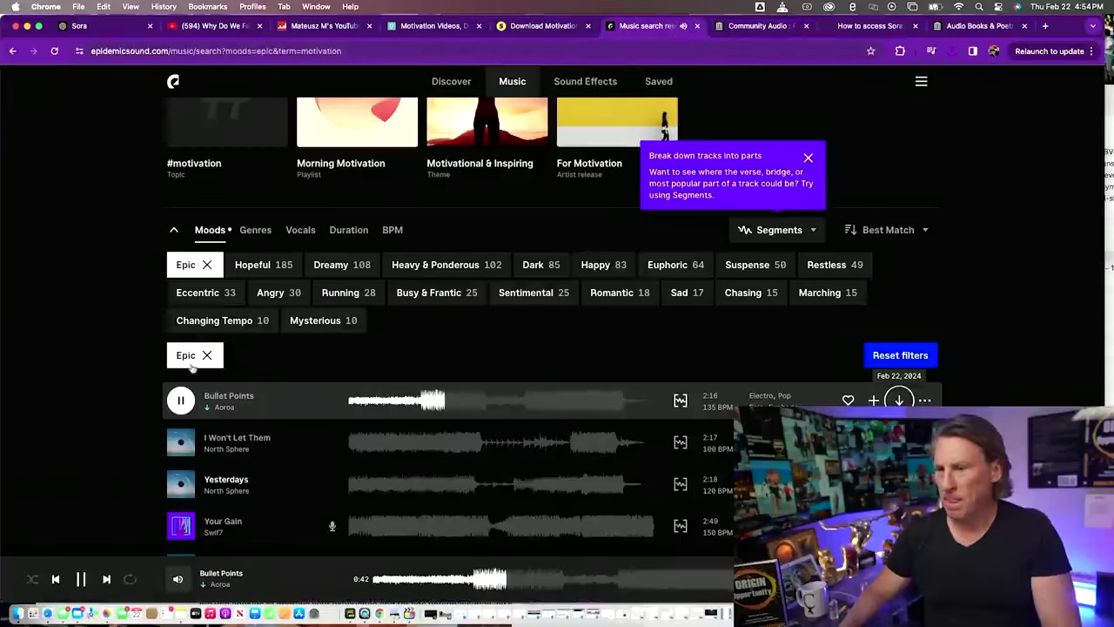
click(194, 397)
click(757, 27)
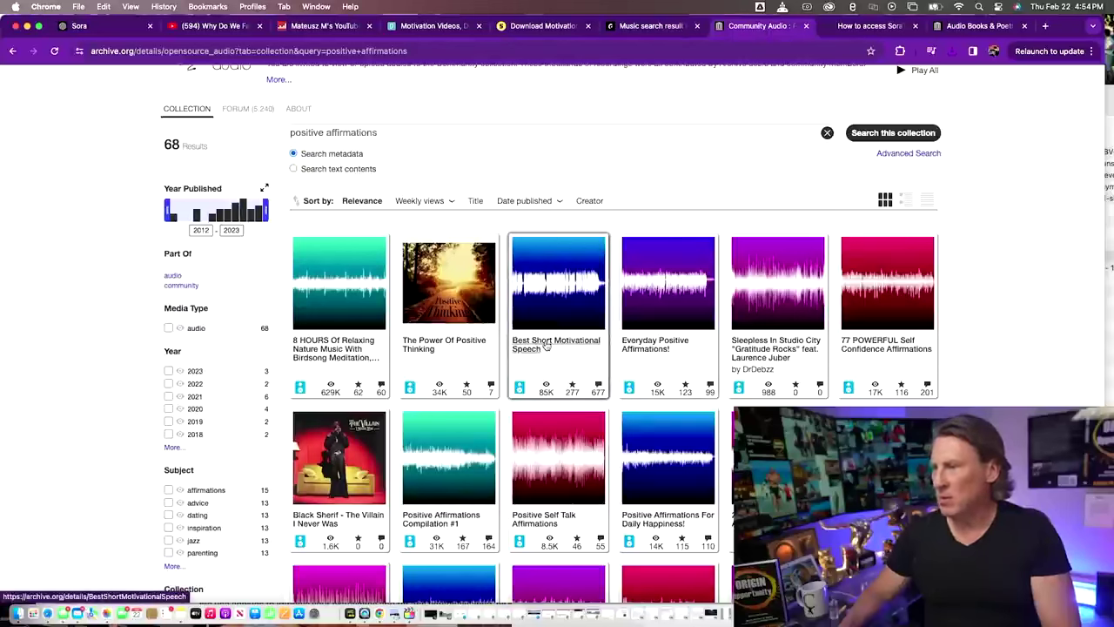
- Open the "Best Short Motivational Speech" item and play its first track
mouse_move(547, 345)
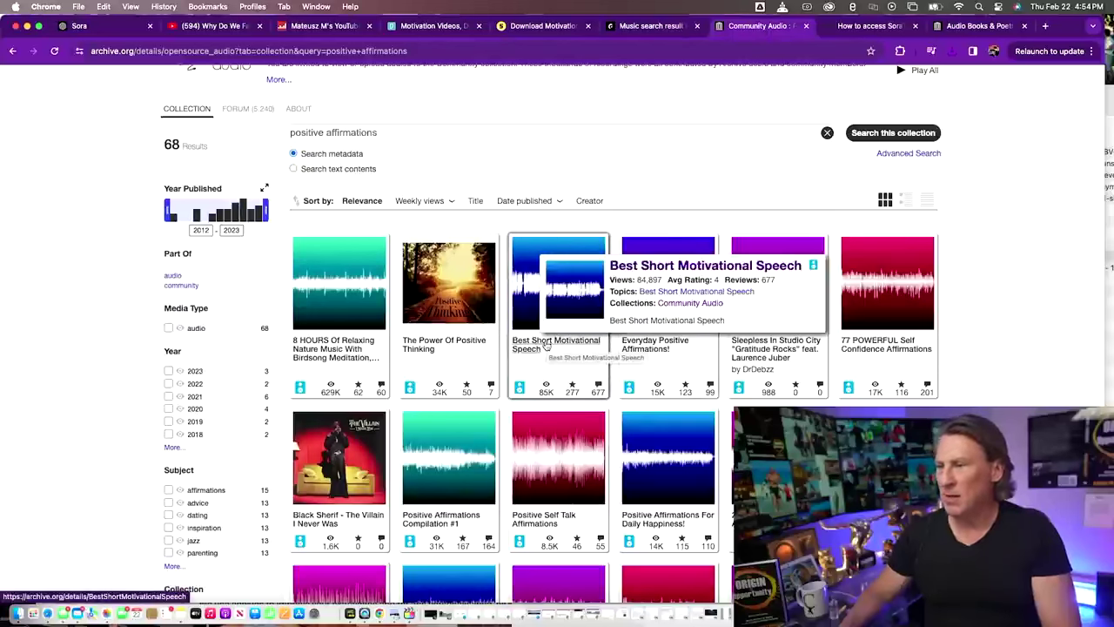
click(546, 344)
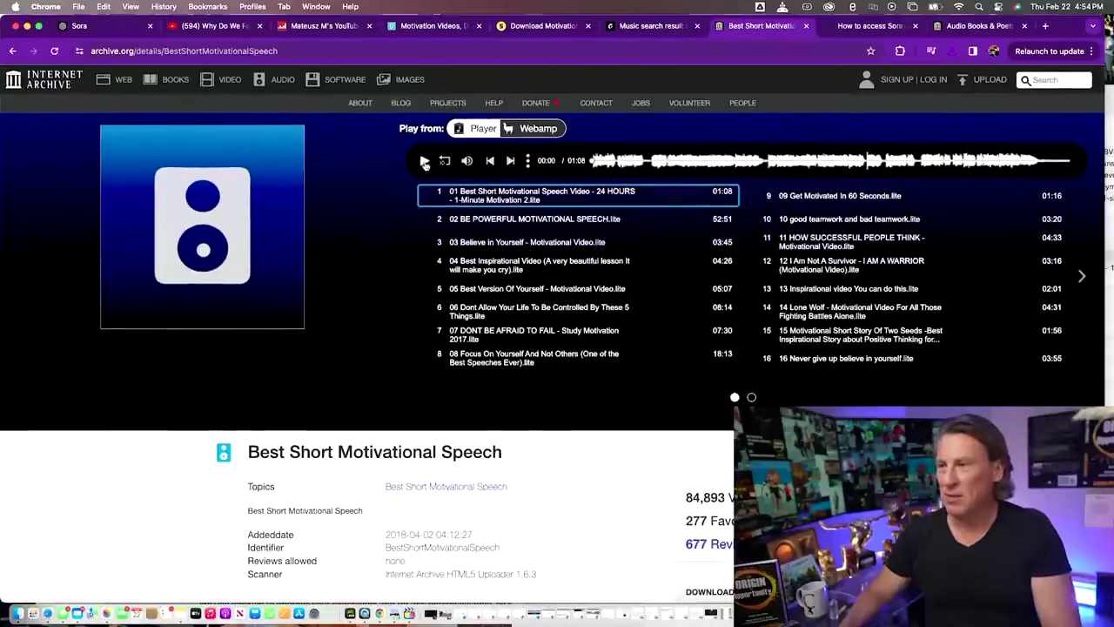
click(425, 162)
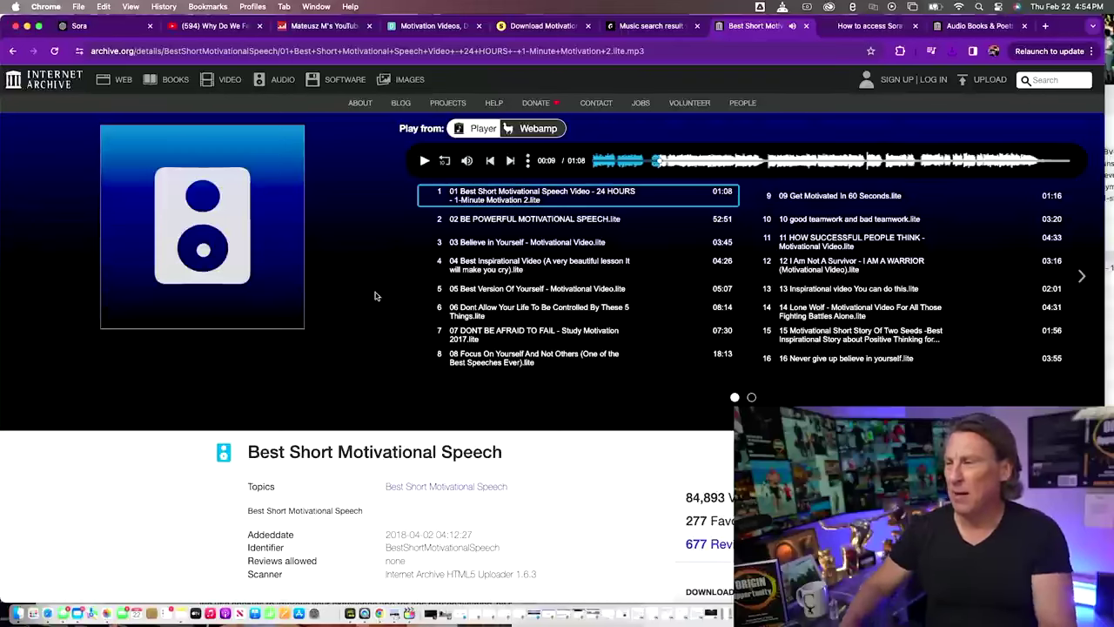
- Download the first track of "Best Short Motivational Speech" as a VBR MP3 and pause its playback
scroll(527, 326, down, 5)
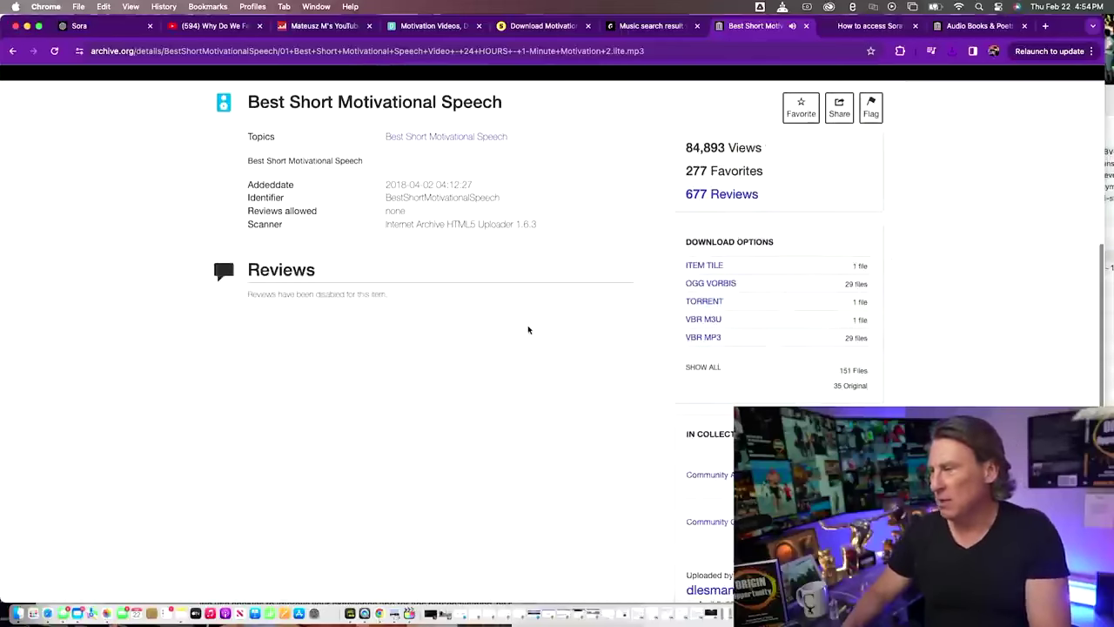
click(704, 335)
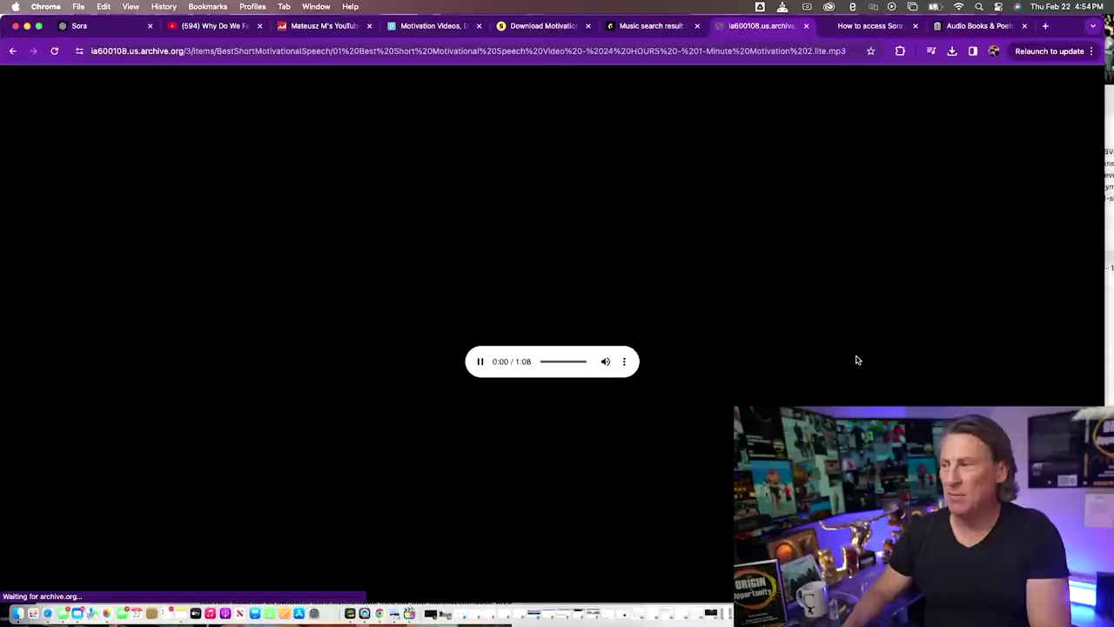
click(627, 362)
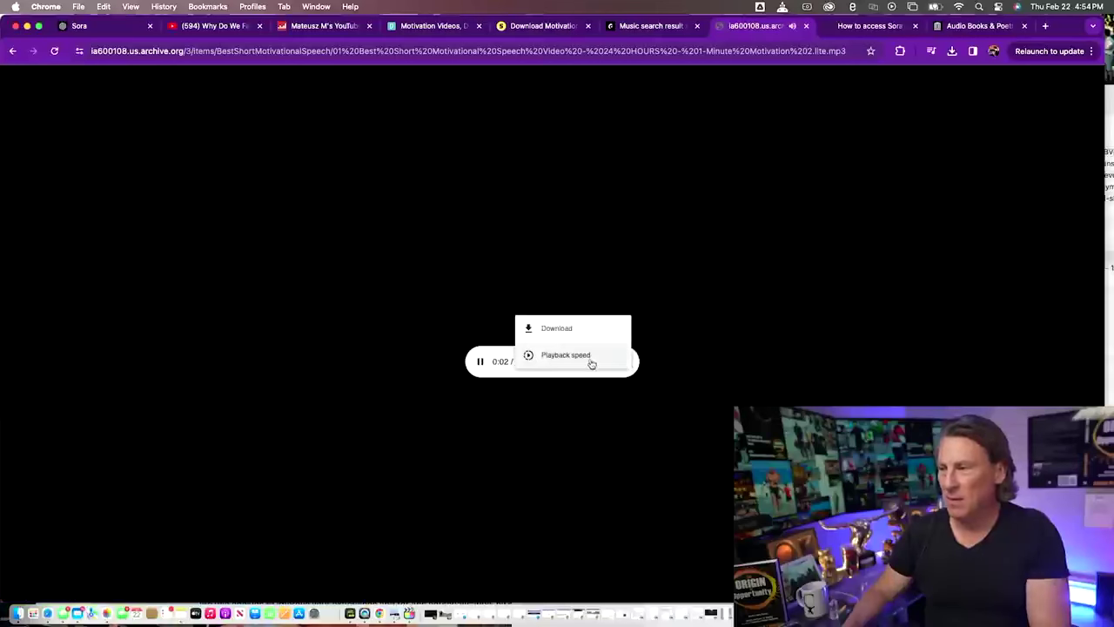
click(570, 326)
click(480, 362)
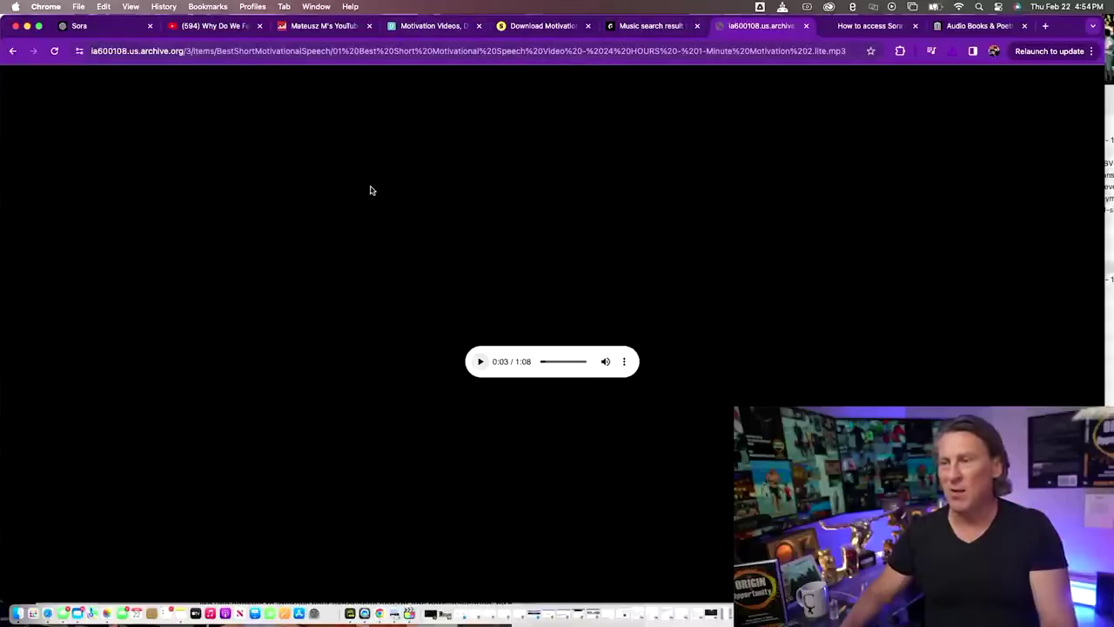
- Switch to the "Stimulus Update" project in Final Cut Pro, minimise the browser and reposition the Downloads window beside the timeline
click(409, 613)
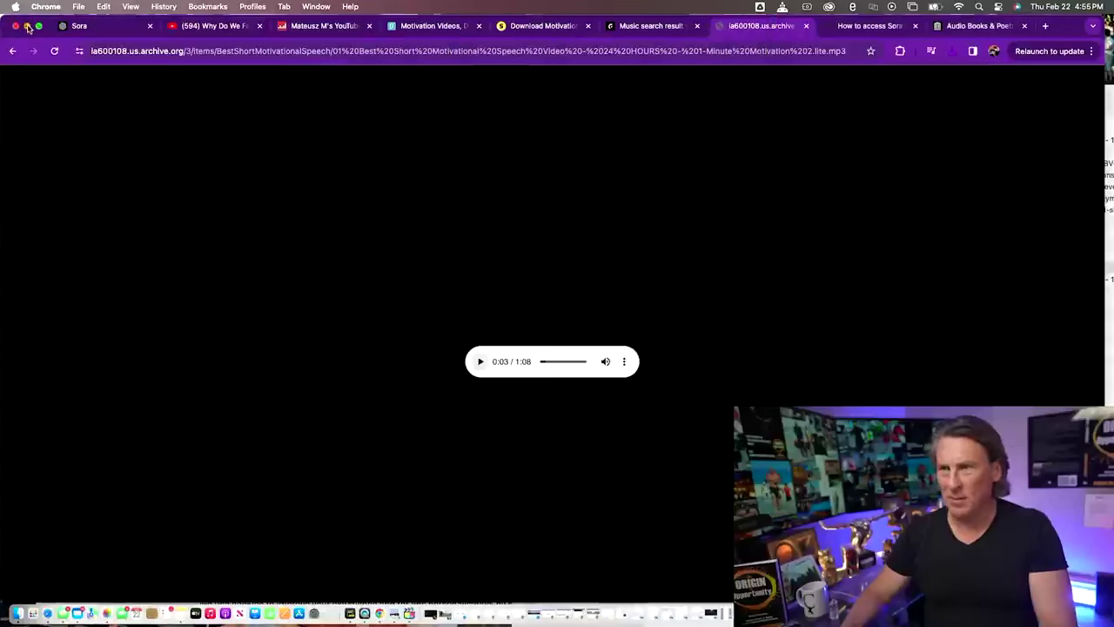
click(27, 27)
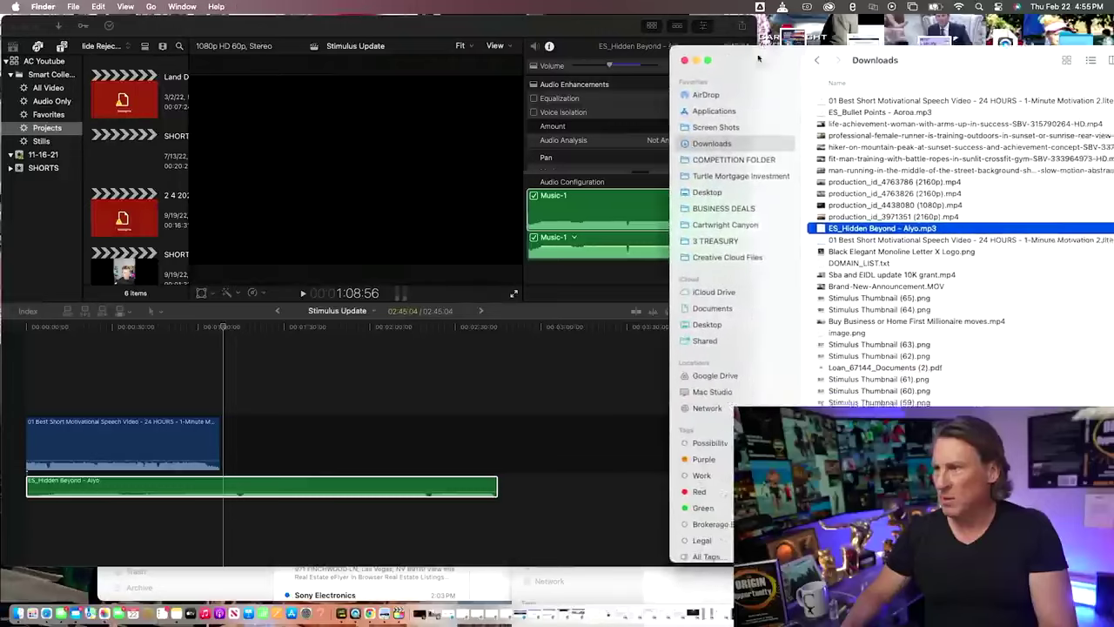
drag(758, 58, 728, 73)
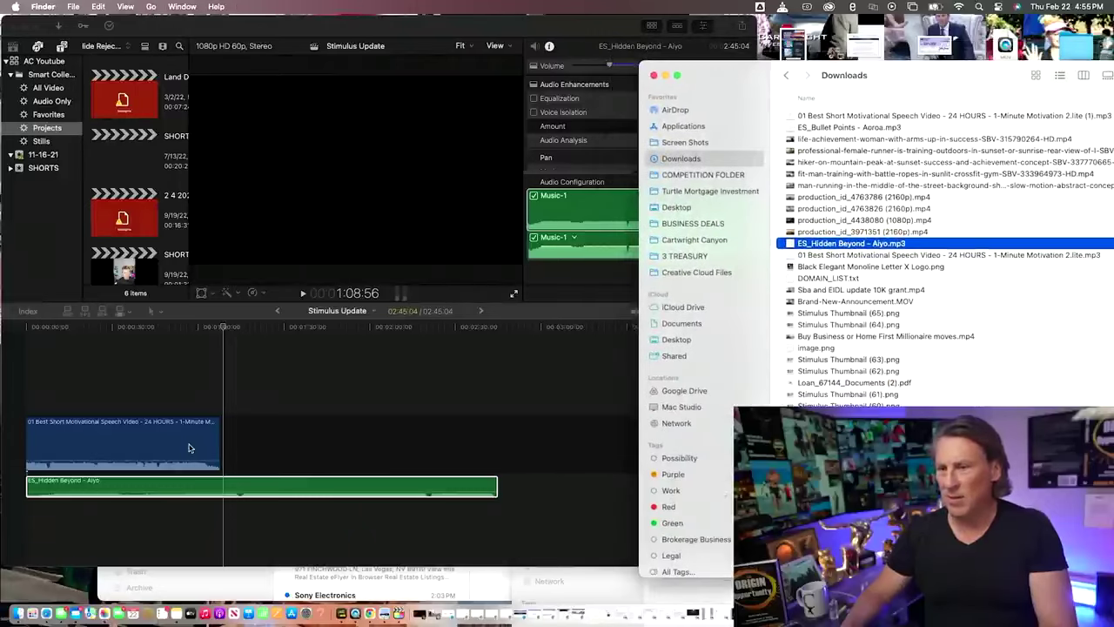
- Select the motivational speech clip and play the timeline from the start to hear it with the music
click(109, 438)
click(139, 435)
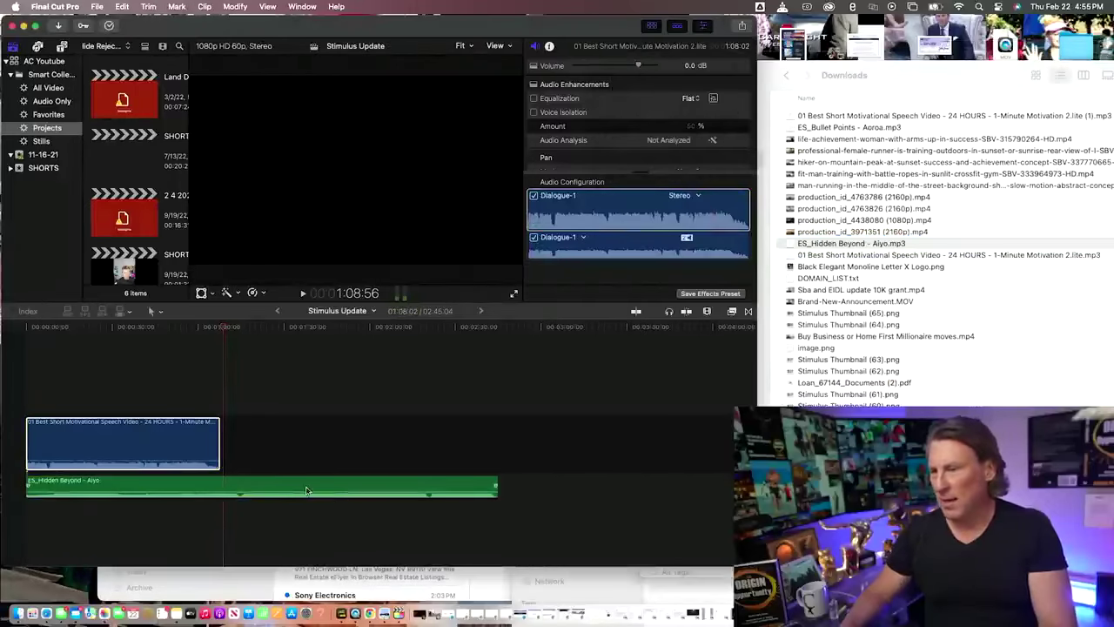
click(26, 387)
key(Home)
key(space)
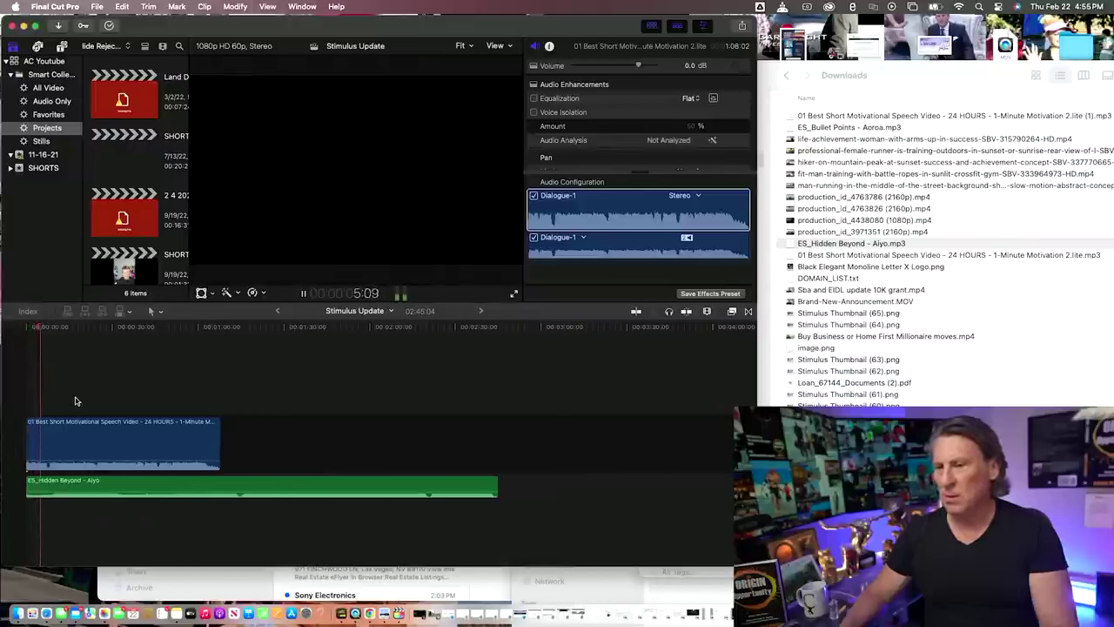
- Try a louder level for the "ES_Hidden Beyond - Aiyo" music under the speech and set its volume to -22 dB
drag(96, 484, 90, 494)
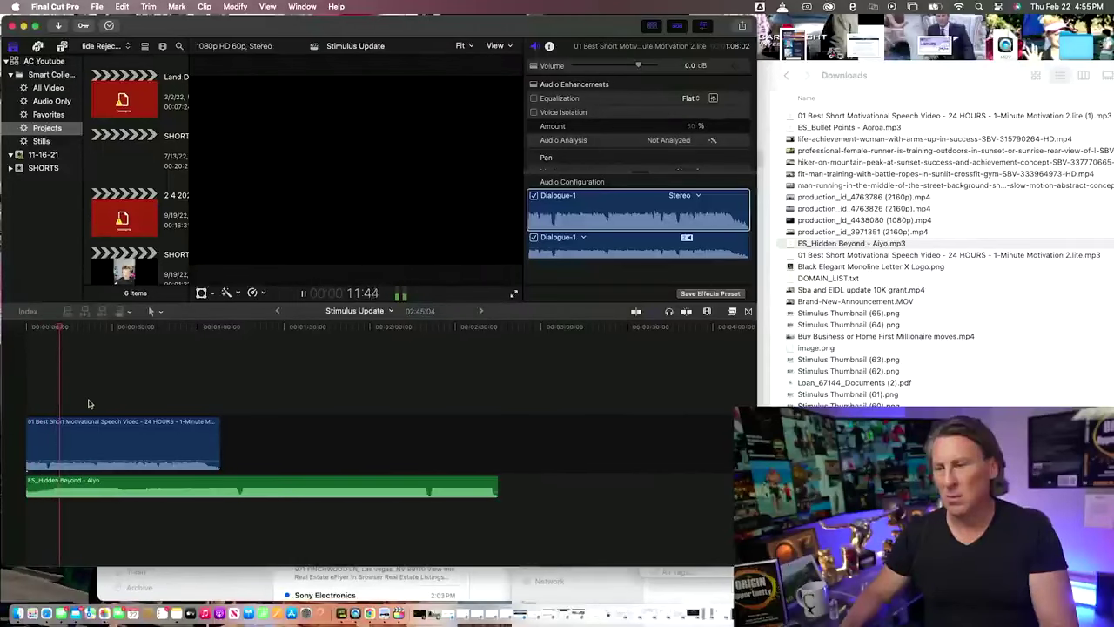
click(36, 369)
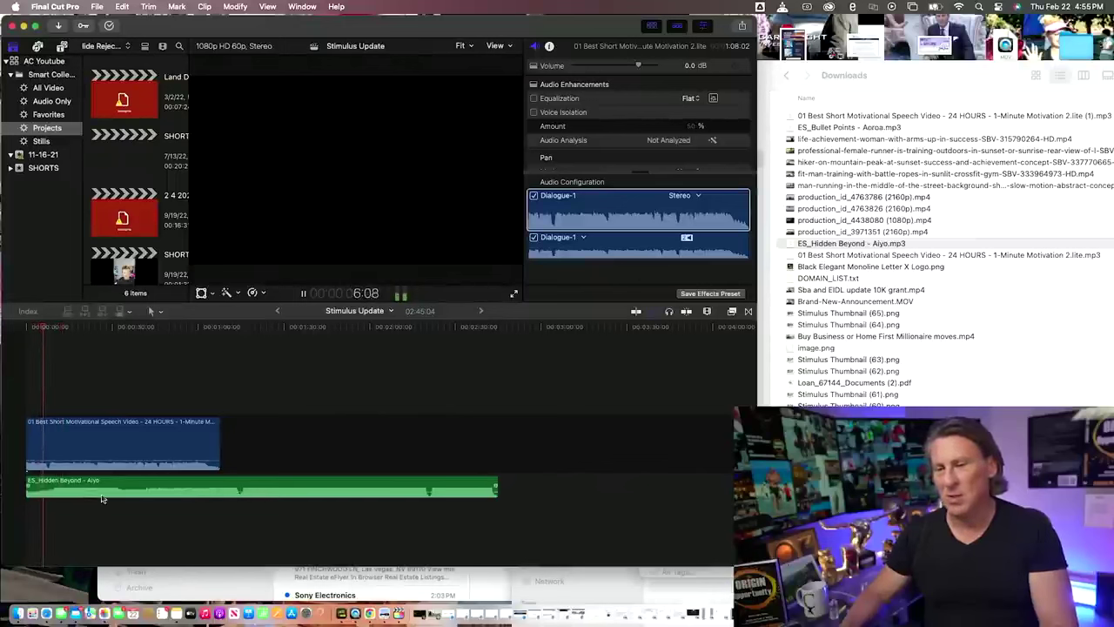
key(space)
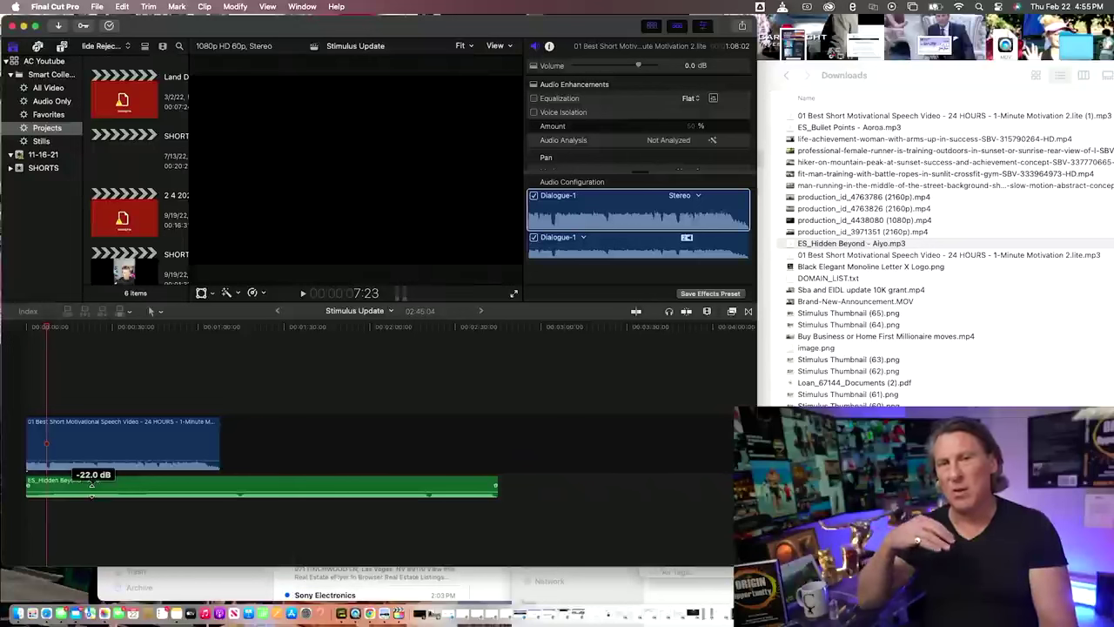
key(space)
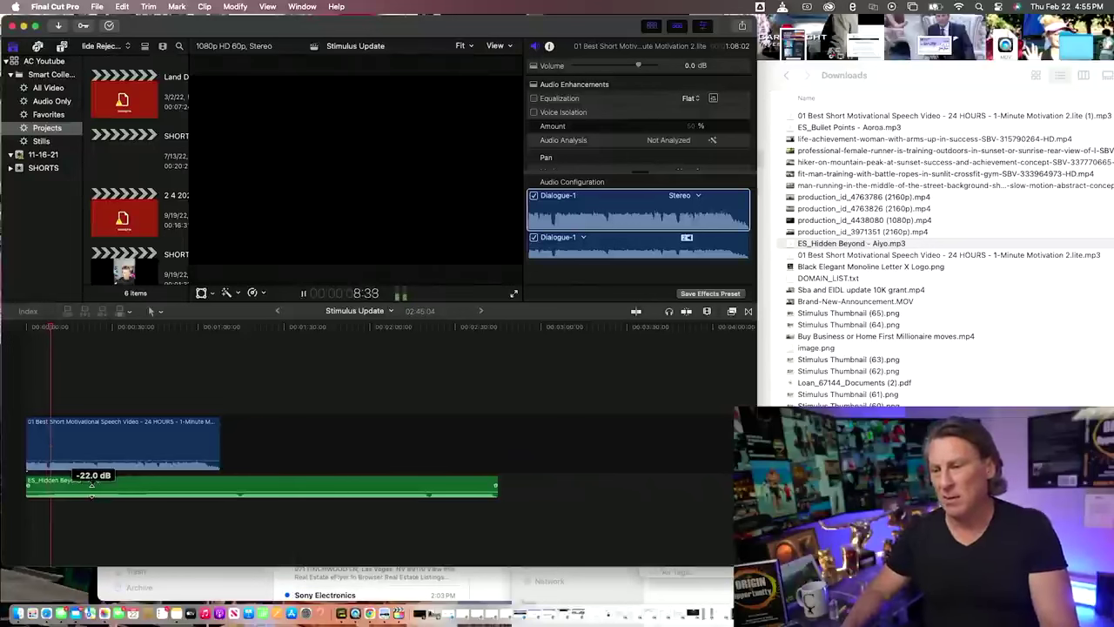
drag(91, 488, 92, 489)
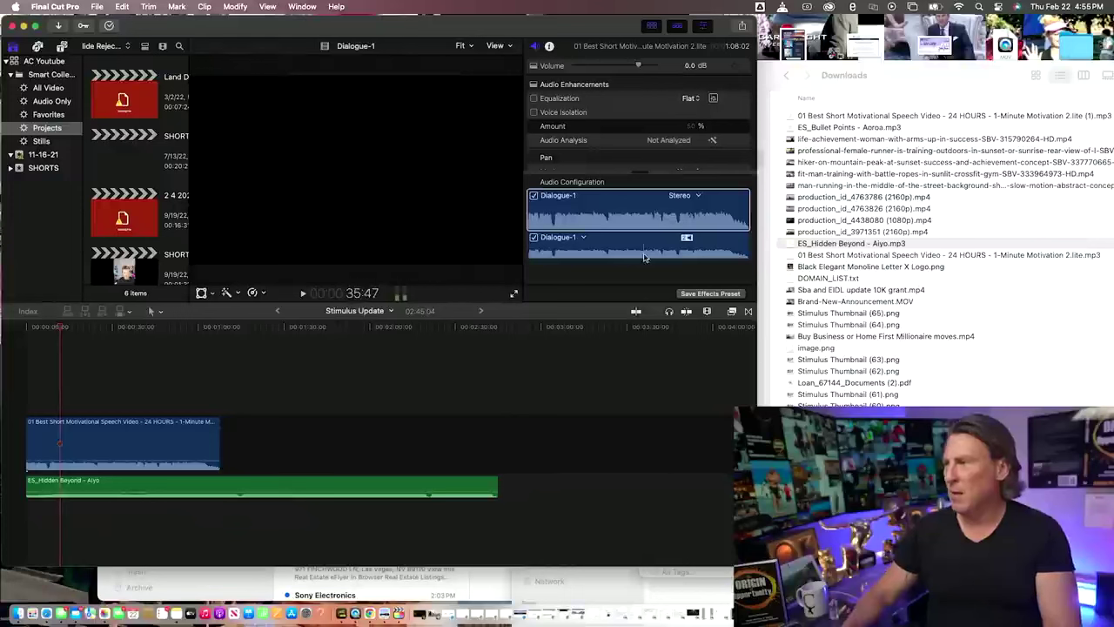
- Add the nine stock videos, from the life-achievement clip to production_id_3971351, from Downloads to the start of the timeline above the speech
click(827, 142)
click(827, 140)
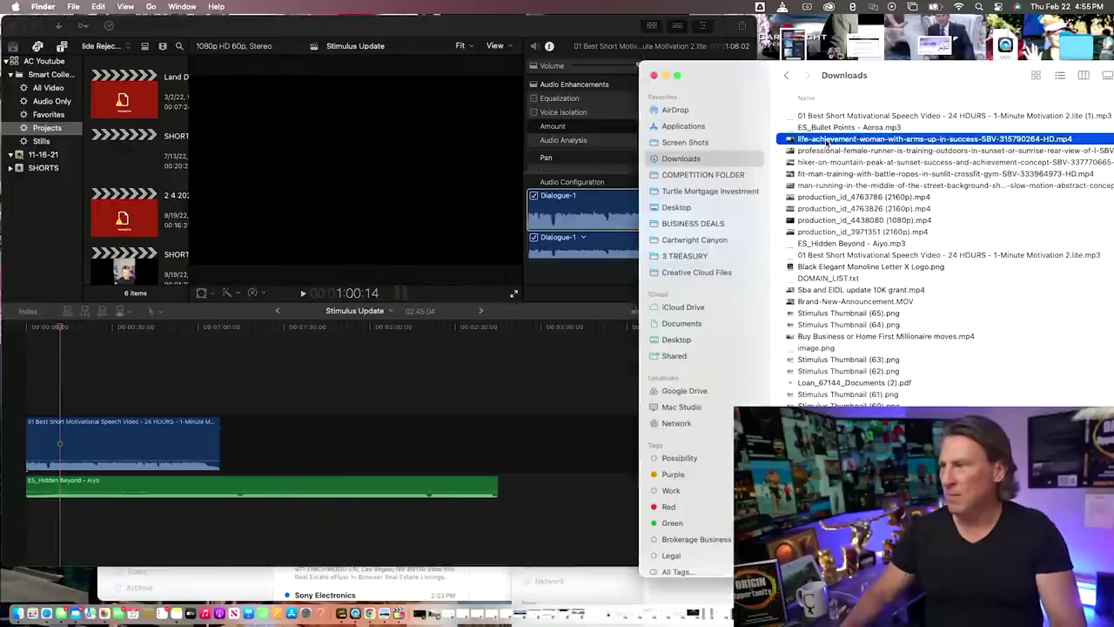
shift+click(828, 231)
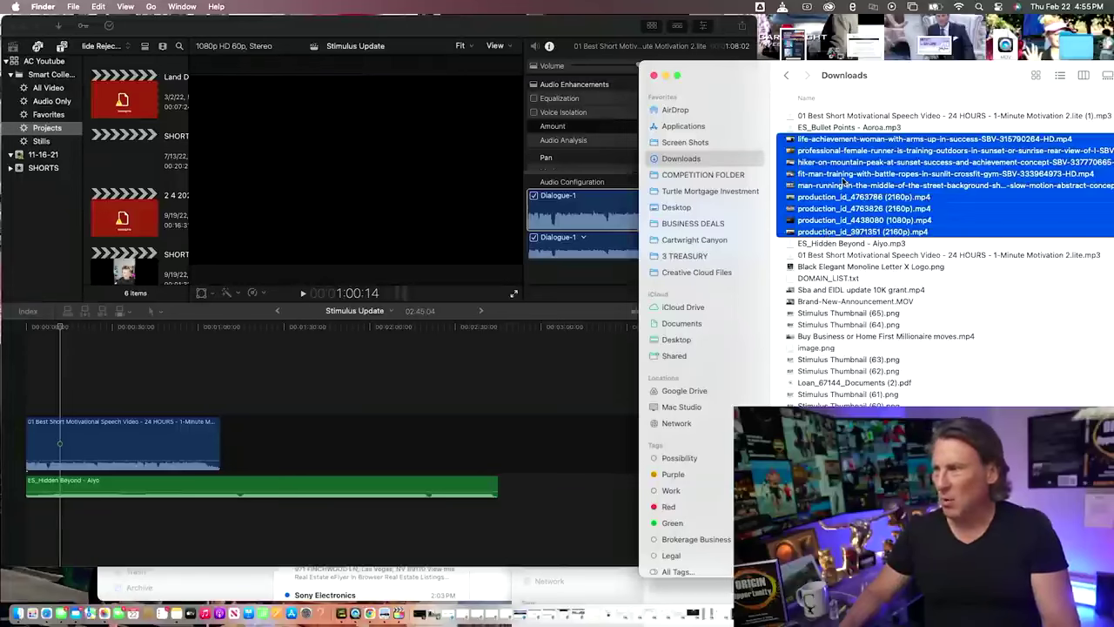
drag(846, 174, 30, 390)
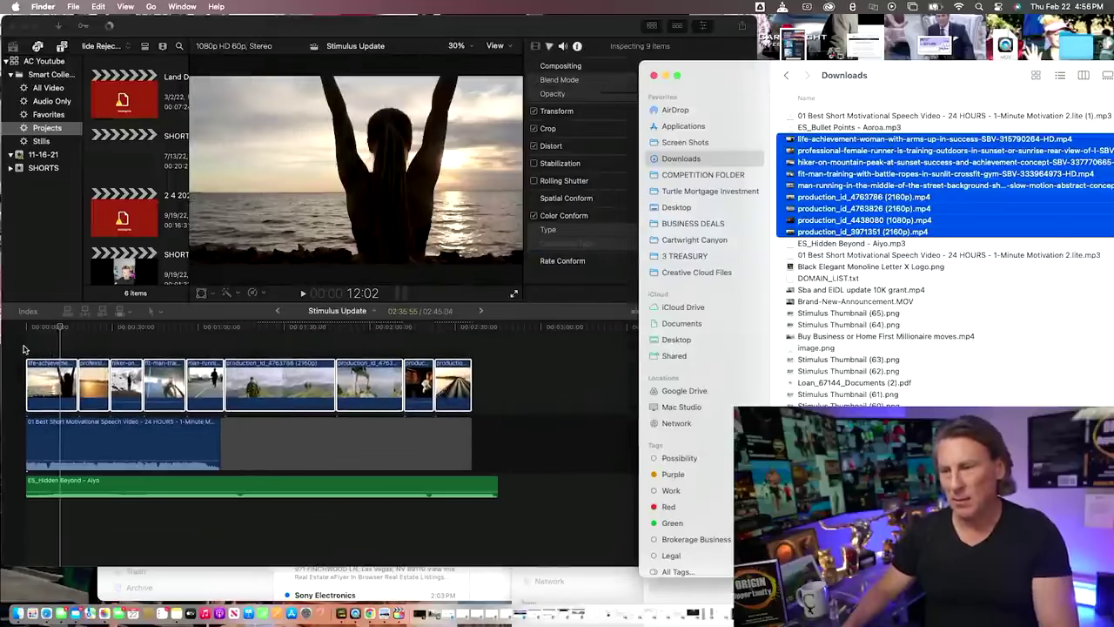
- Play the sequence from the start and split the life-achievement clip at 7:48
click(24, 349)
key(space)
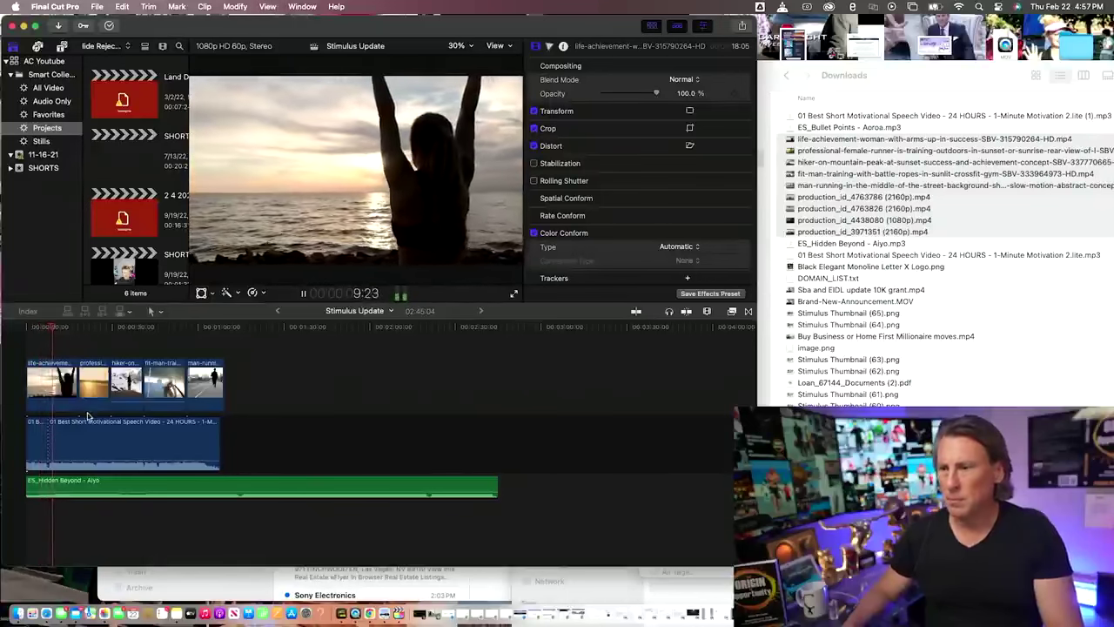
click(42, 350)
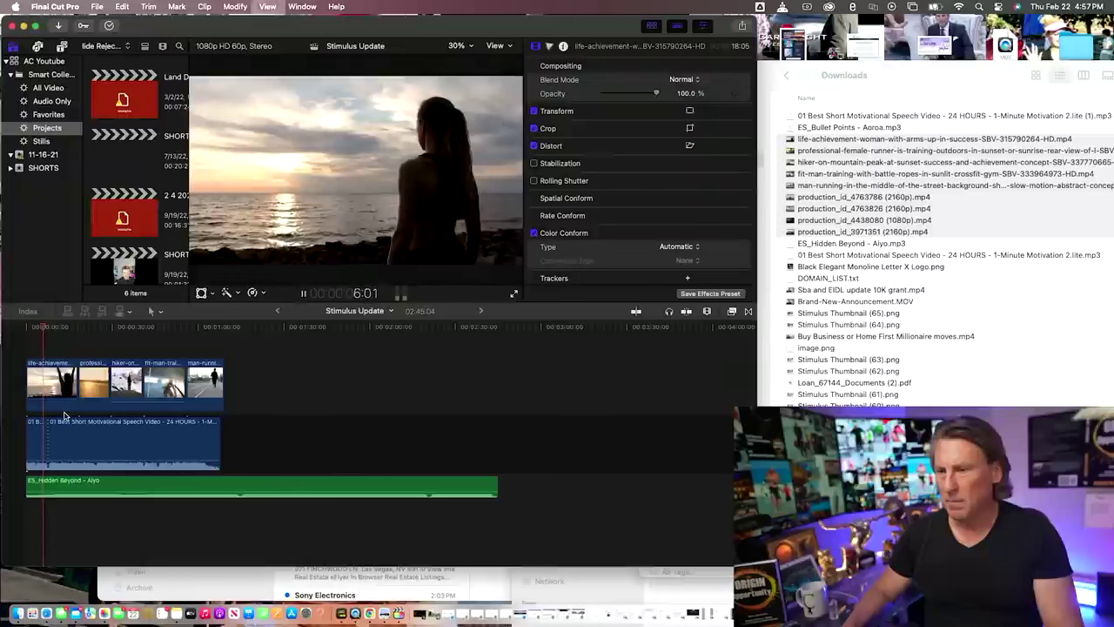
key(space)
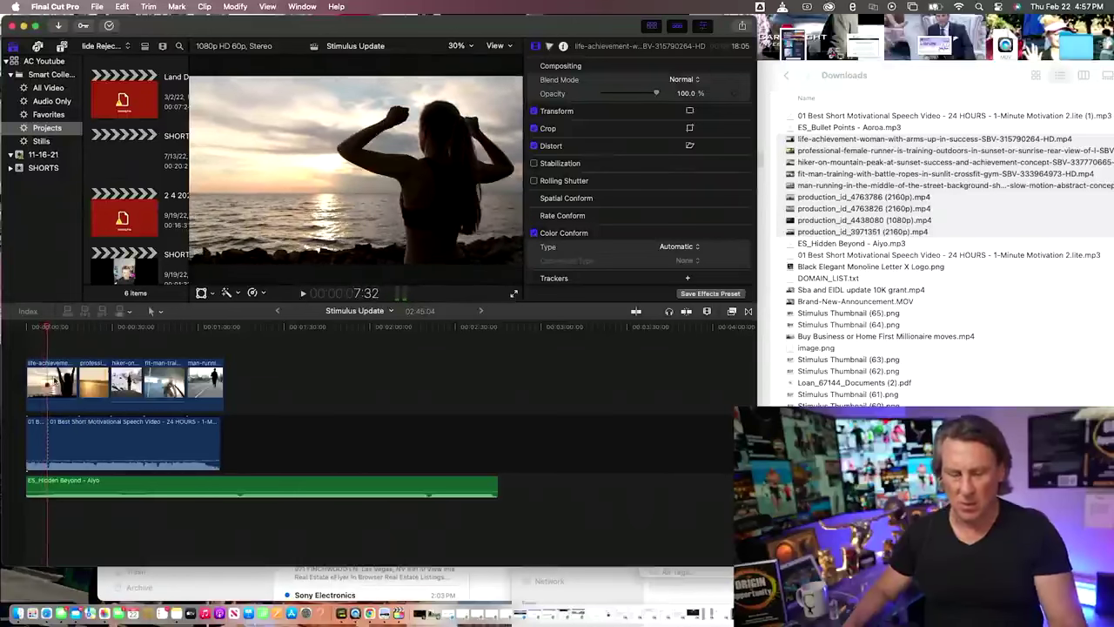
click(51, 383)
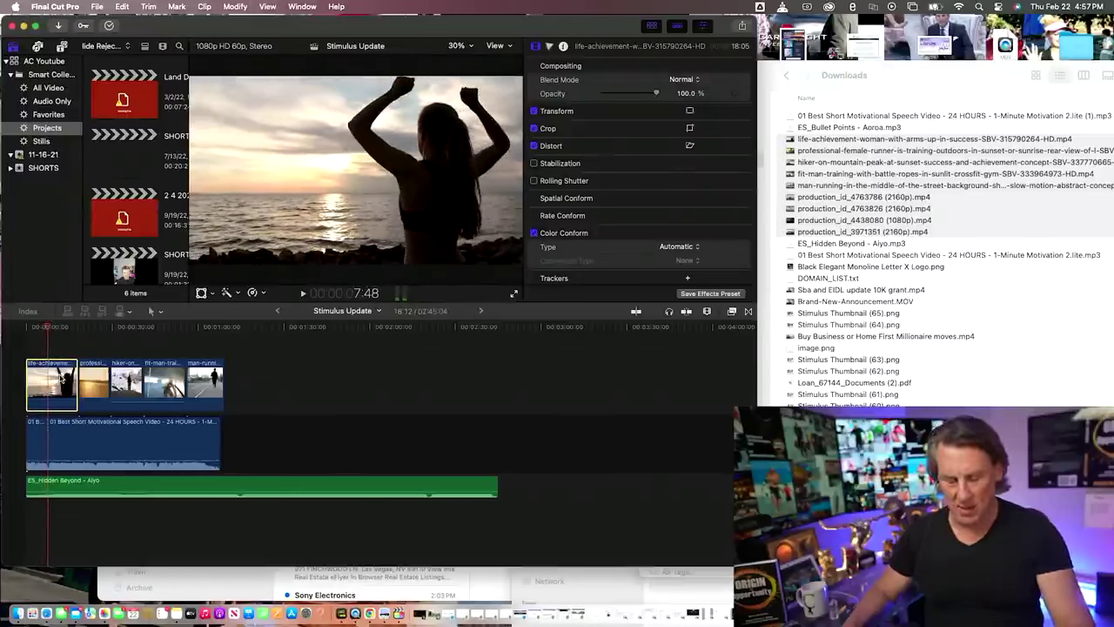
key(super+b)
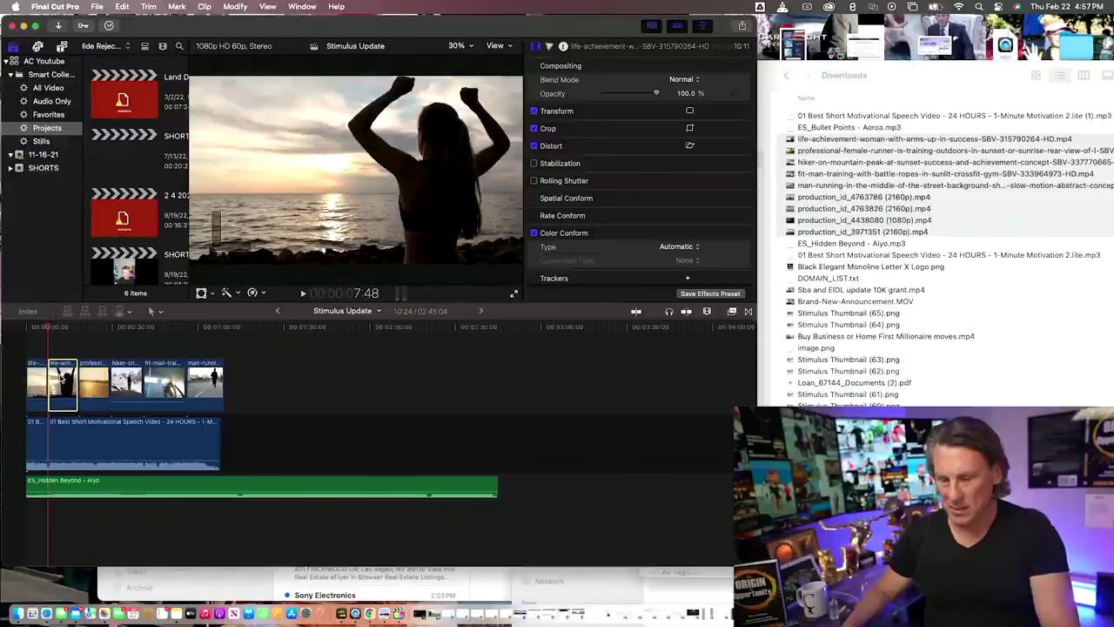
- Replace the leftover part of the life-achievement clip with the female runner clip and play the sequence from the start
drag(94, 381, 64, 383)
click(24, 391)
key(space)
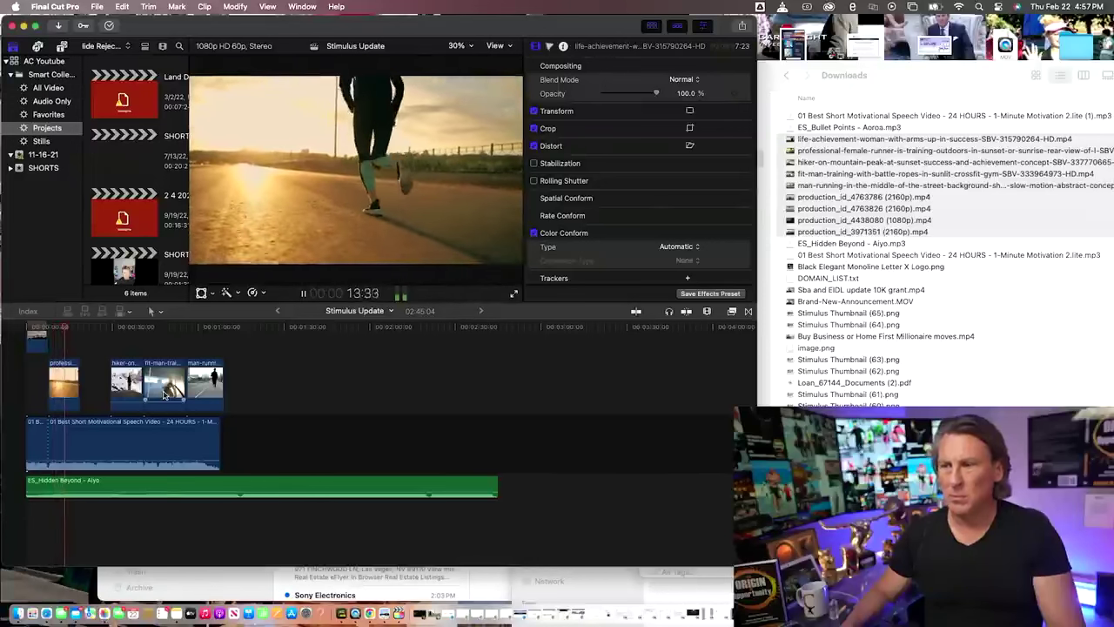
key(space)
- Place the man-running clip directly after the shortened opening clip and play the sequence from the start
click(58, 380)
drag(58, 380, 30, 388)
click(26, 392)
key(space)
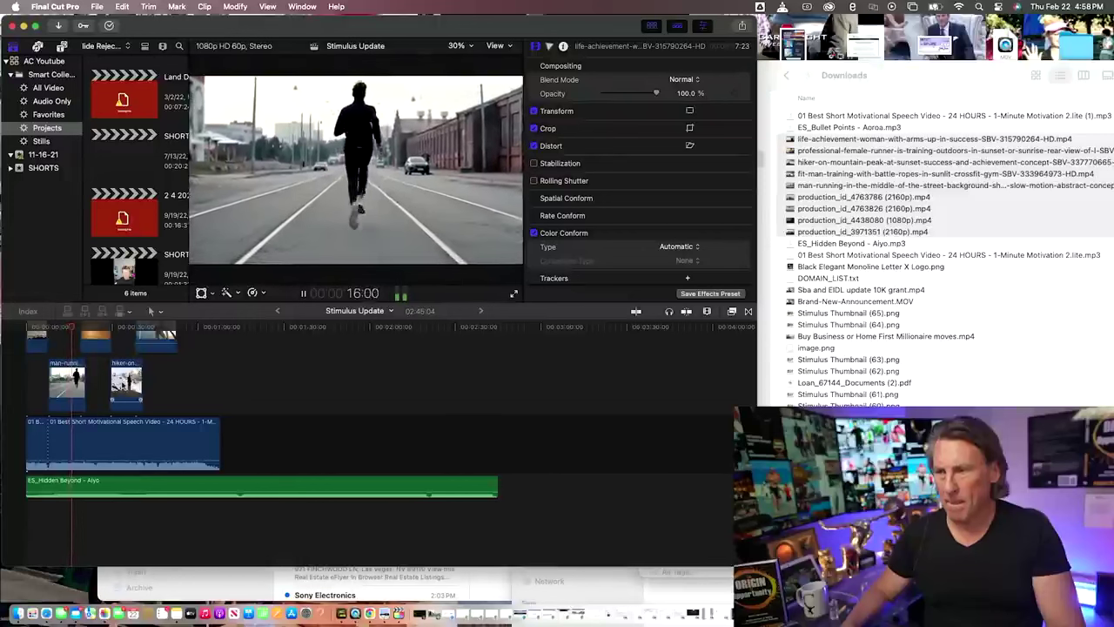
- Stop playback and trim the end of the man-running clip to the playhead at 17:26
key(space)
click(67, 383)
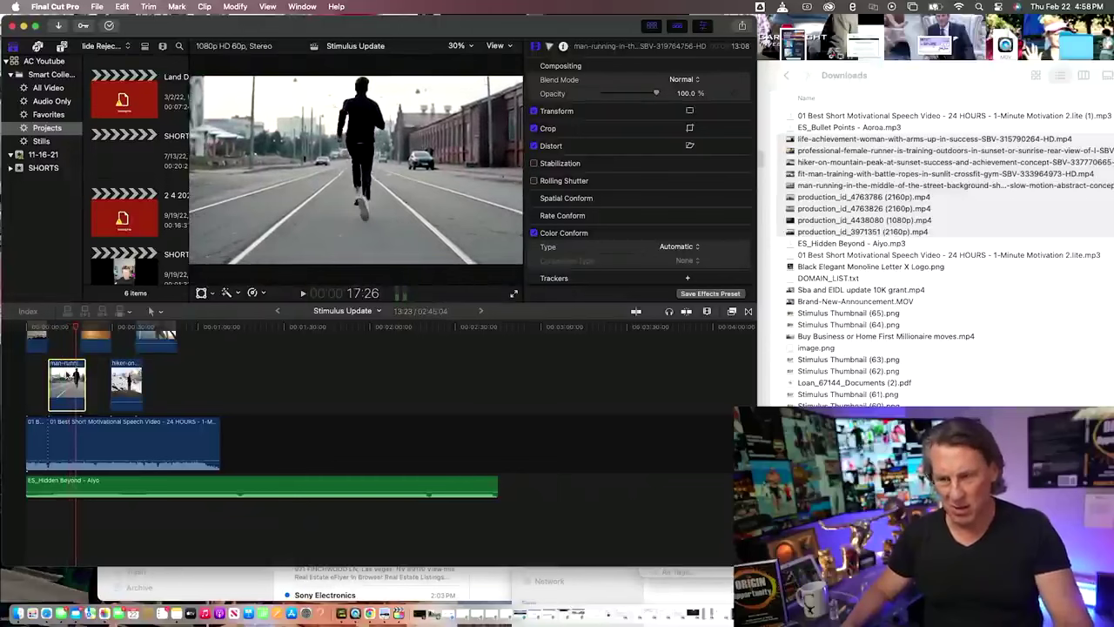
key(alt+bracketright)
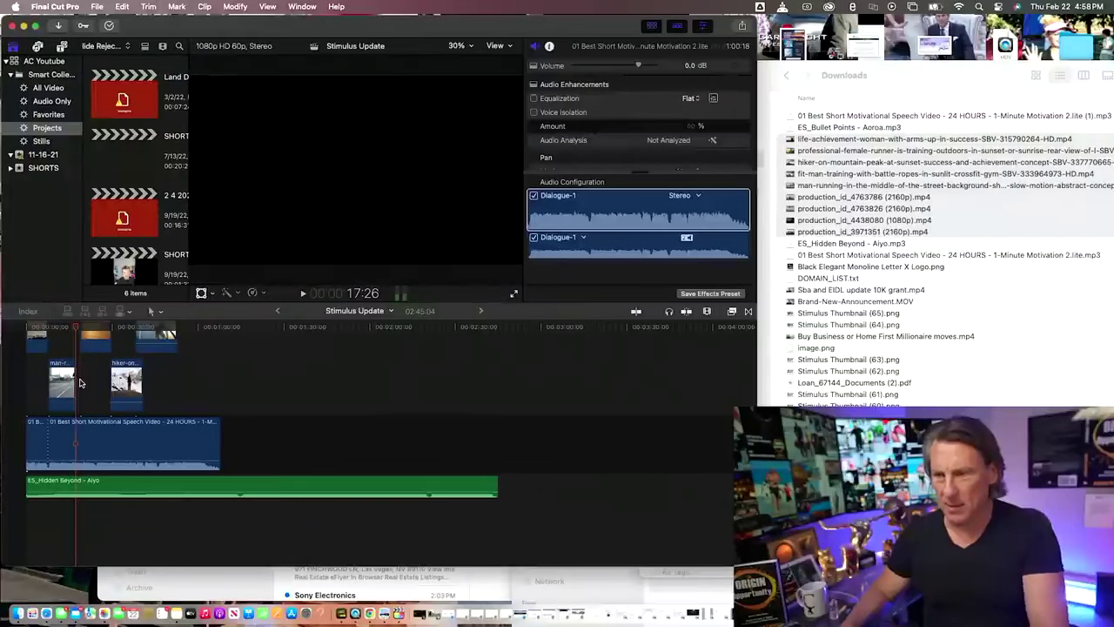
- Move the female runner clip to follow the man-running clip, play it and delete its end portion after about 20 seconds on the timeline
drag(96, 336, 87, 337)
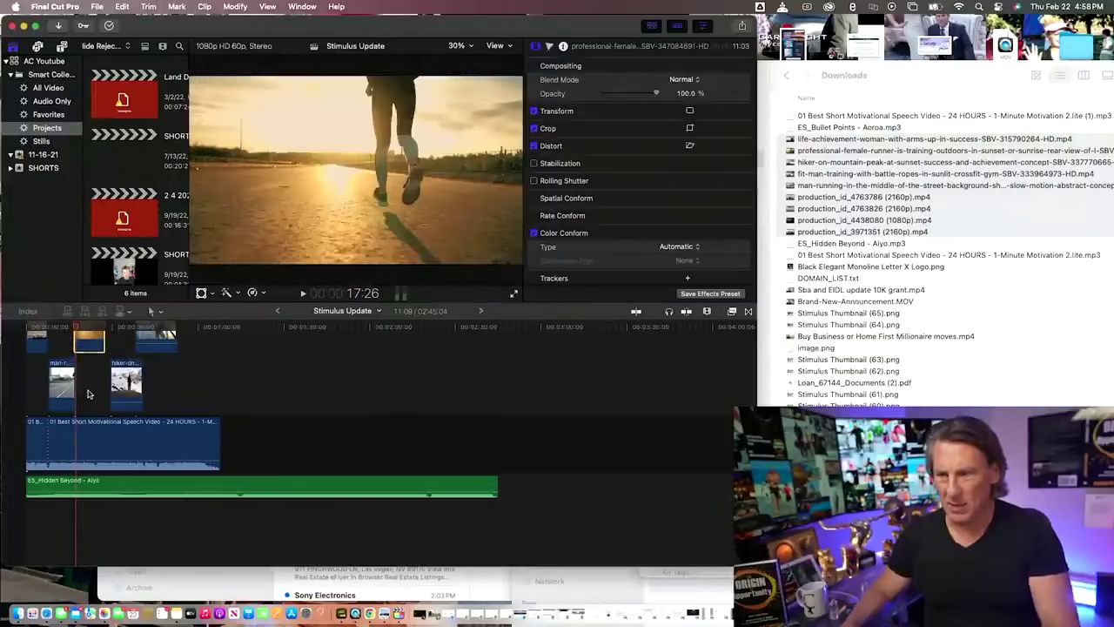
click(65, 349)
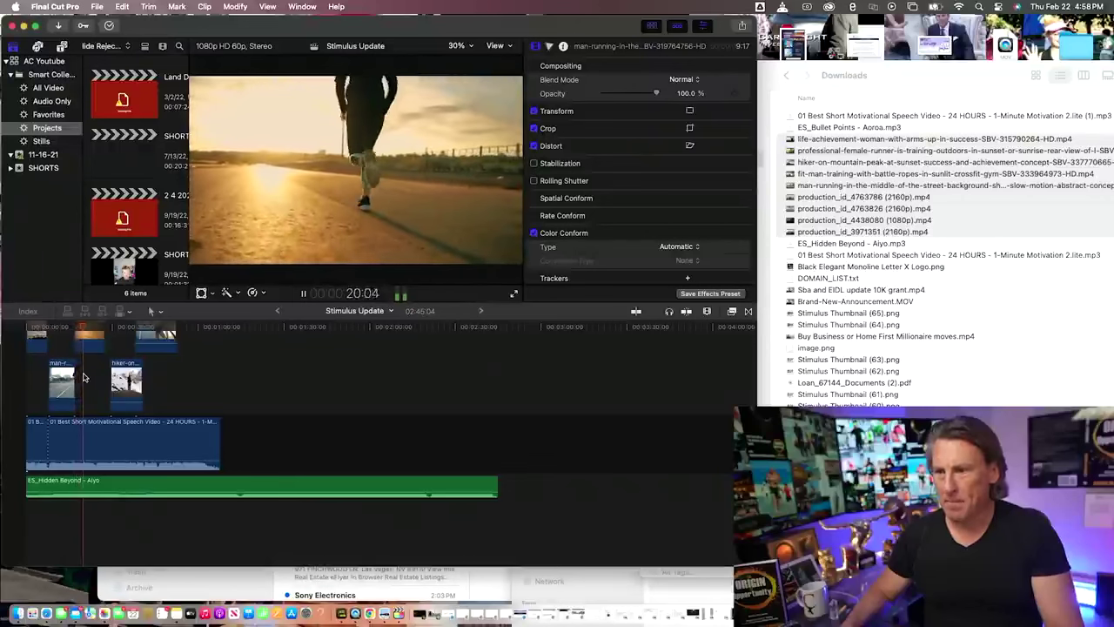
click(80, 348)
key(Delete)
- Close the gaps by placing the hiker clip after the female runner clip and the battle-ropes clip after the hiker
drag(126, 383, 99, 388)
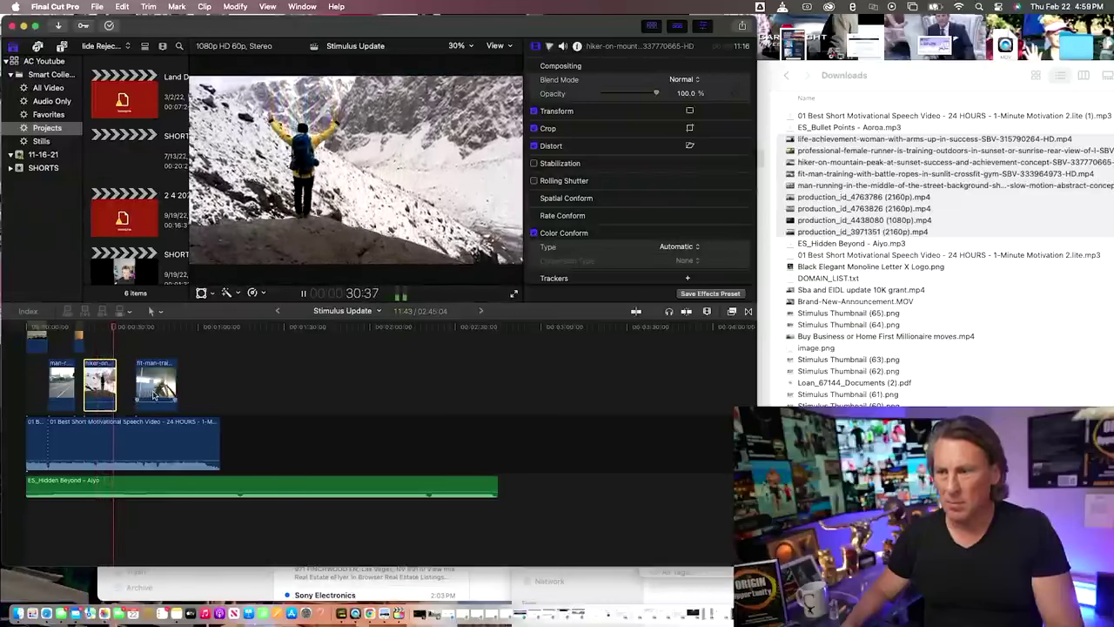
drag(154, 394, 134, 394)
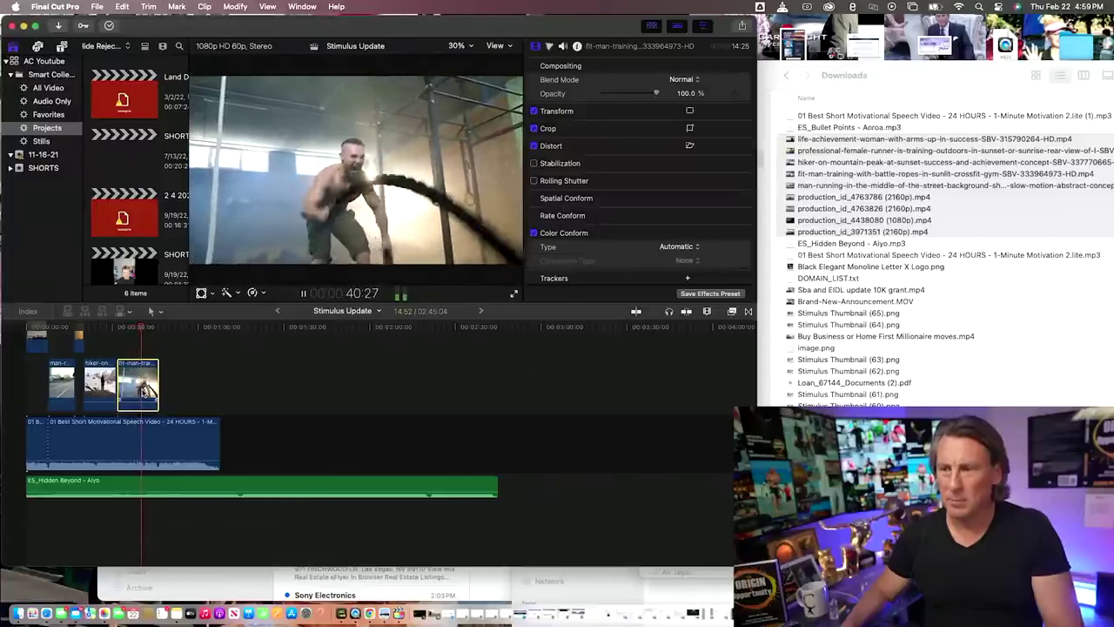
- Split the battle-ropes clip at 41:16 and delete the part after the cut
key(space)
key(super+b)
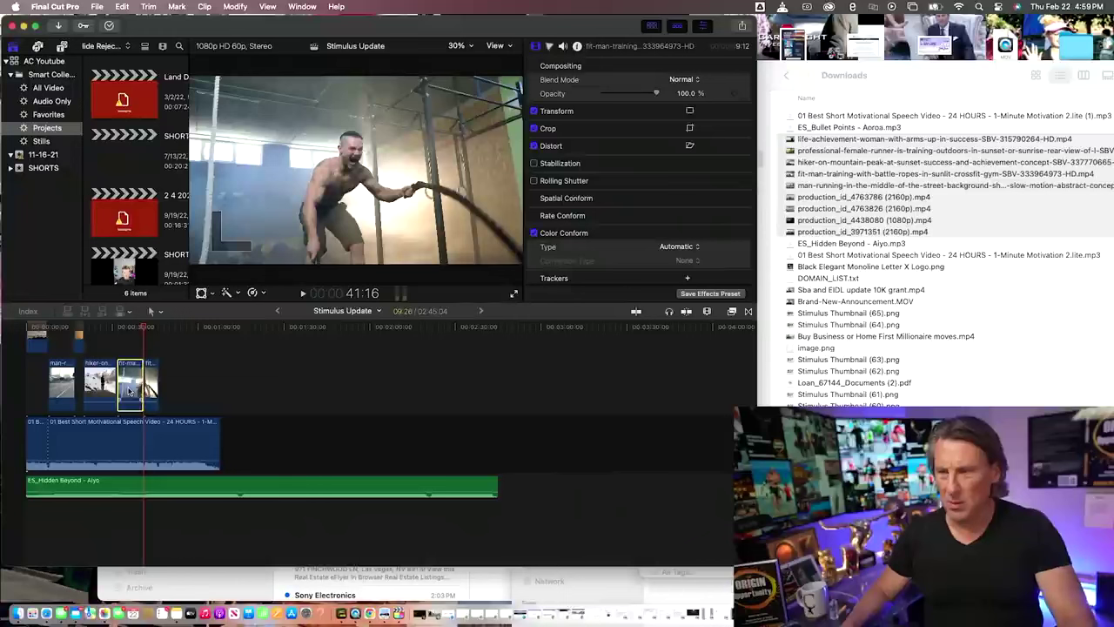
click(150, 392)
key(Delete)
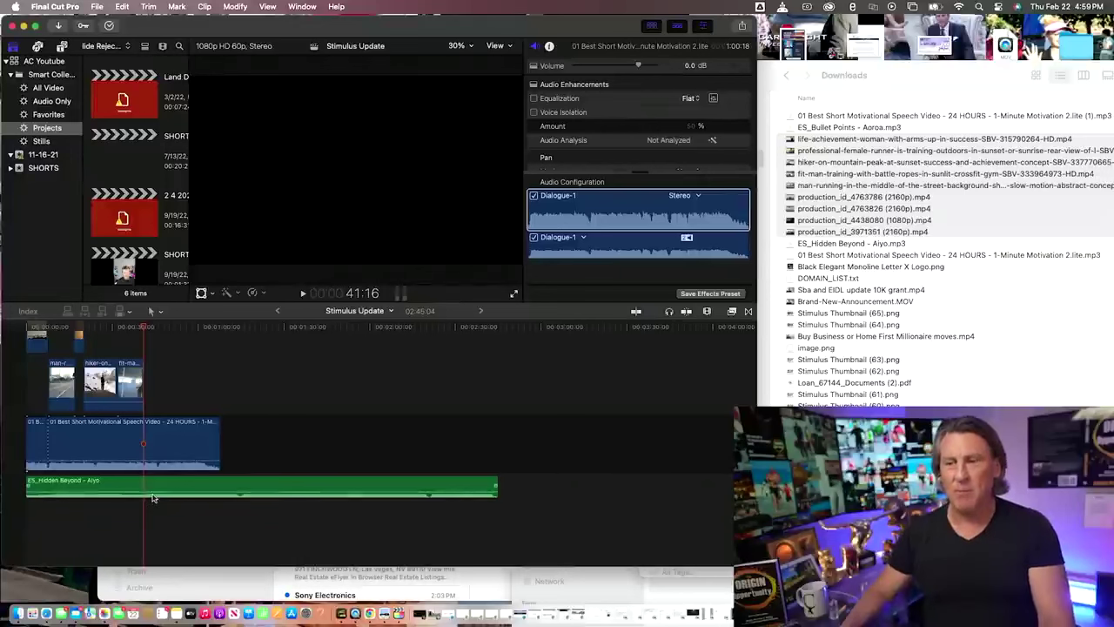
- Select the "ES_Hidden Beyond - Aiyo" music clip on the timeline
click(208, 491)
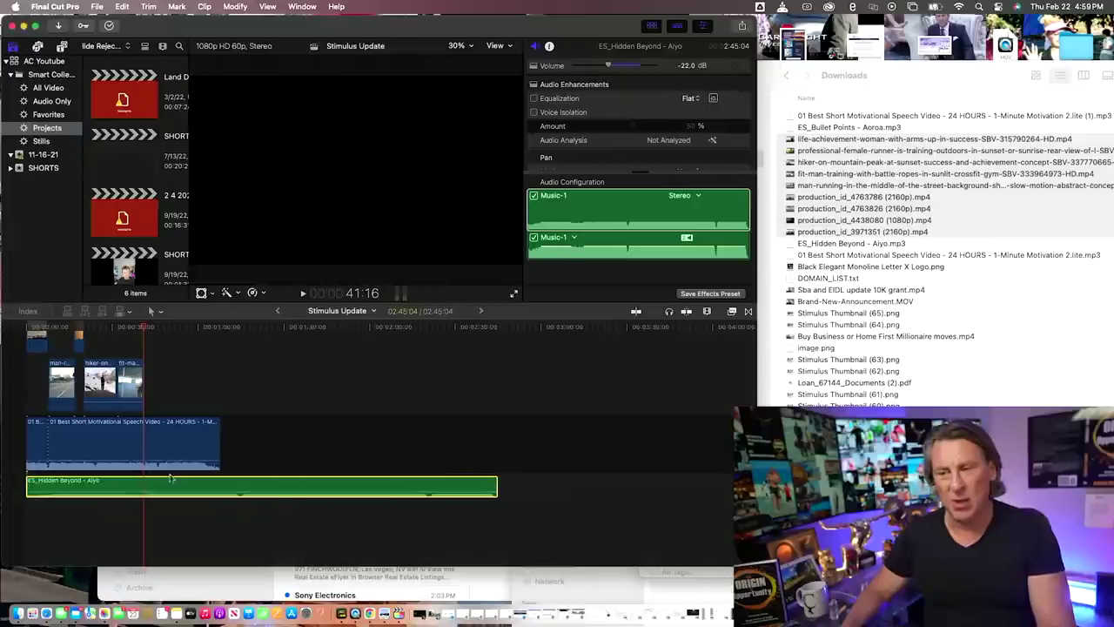